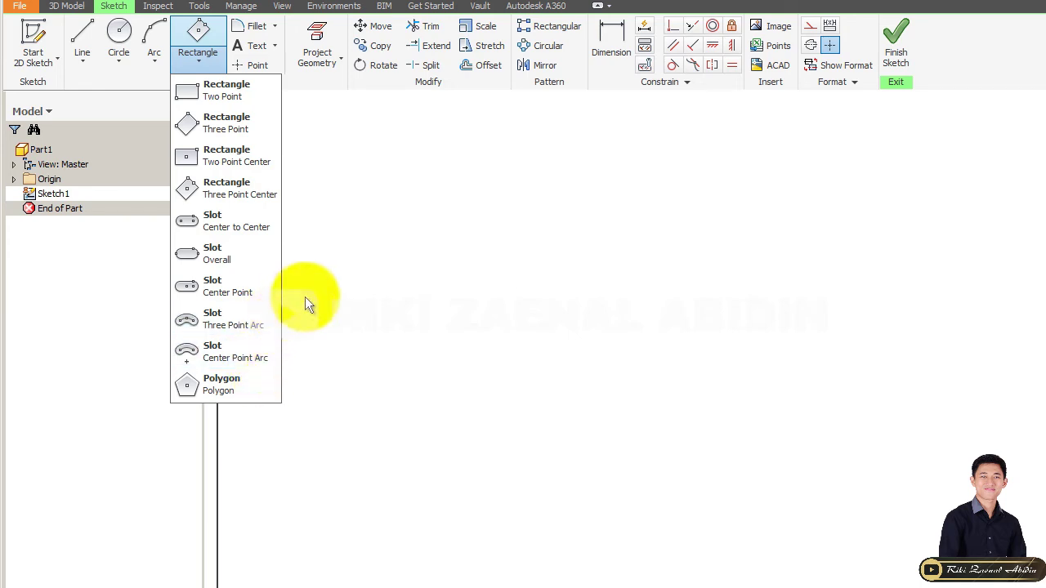
Step: Sketch a horizontal Center to Center slot with an end radius of about 38 mm in the middle of the sketch
left_click(235, 221)
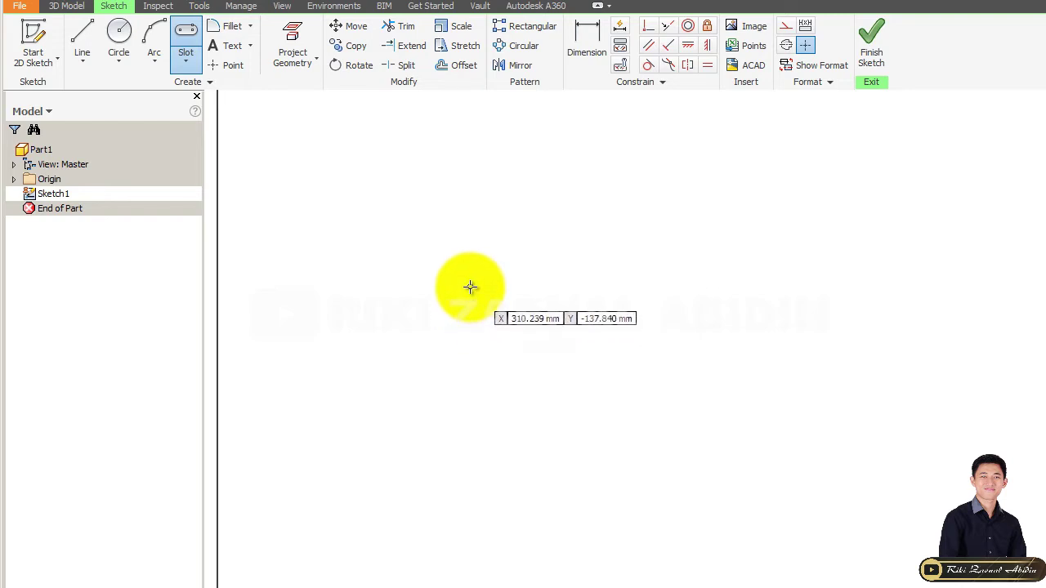
left_click(470, 287)
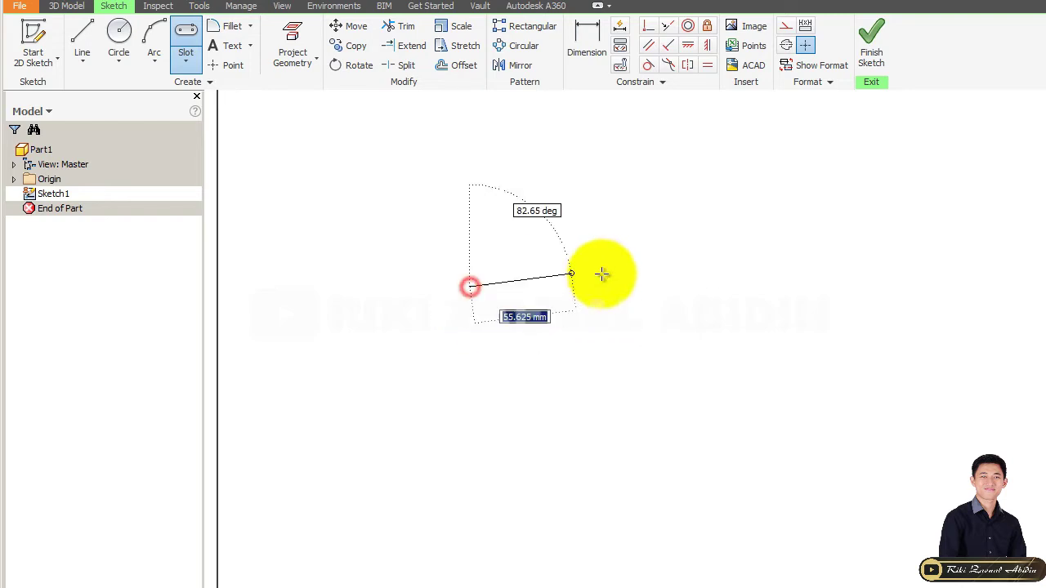
left_click(775, 287)
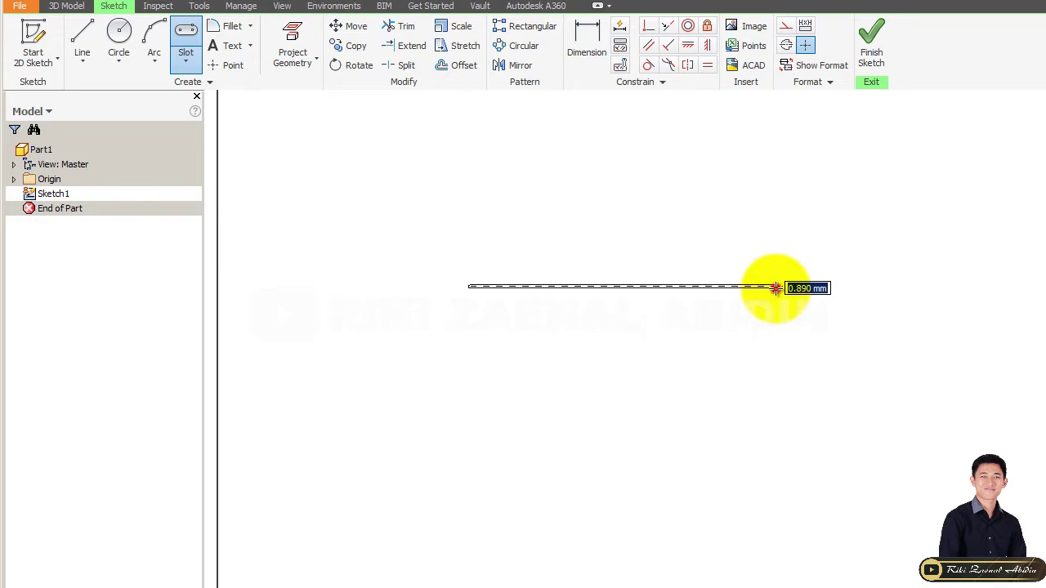
left_click(768, 357)
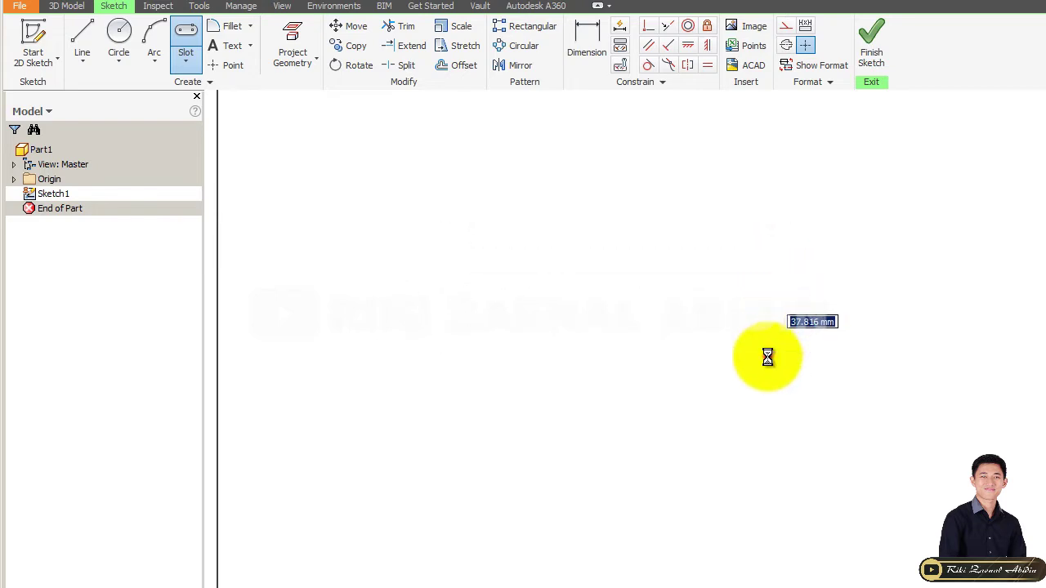
key("Escape")
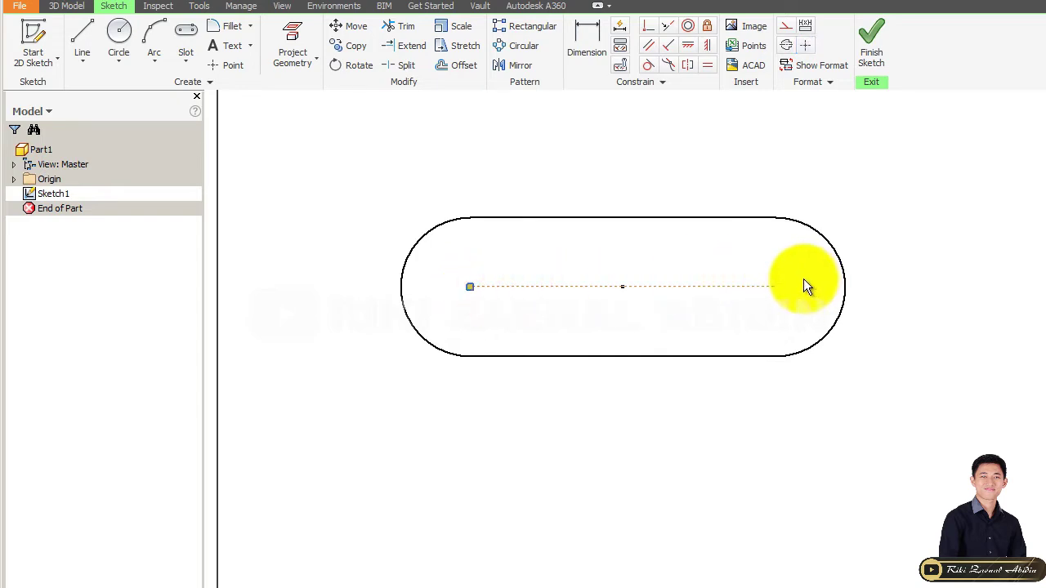
left_click(471, 288)
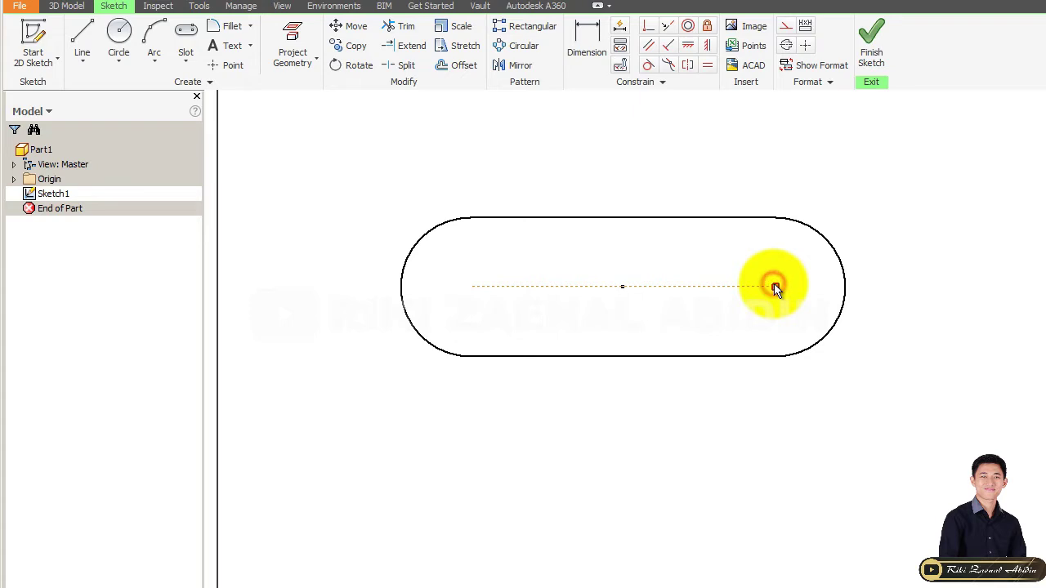
left_click(580, 448)
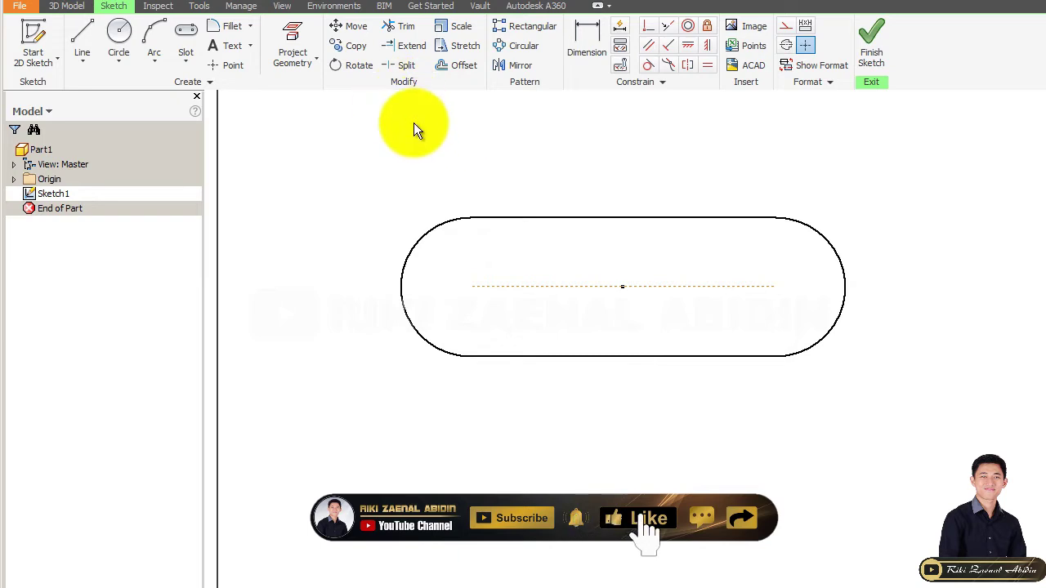
Step: Sketch a second horizontal Center to Center slot below the first, about 184 mm between centers with an end radius of about 38 mm
left_click(191, 61)
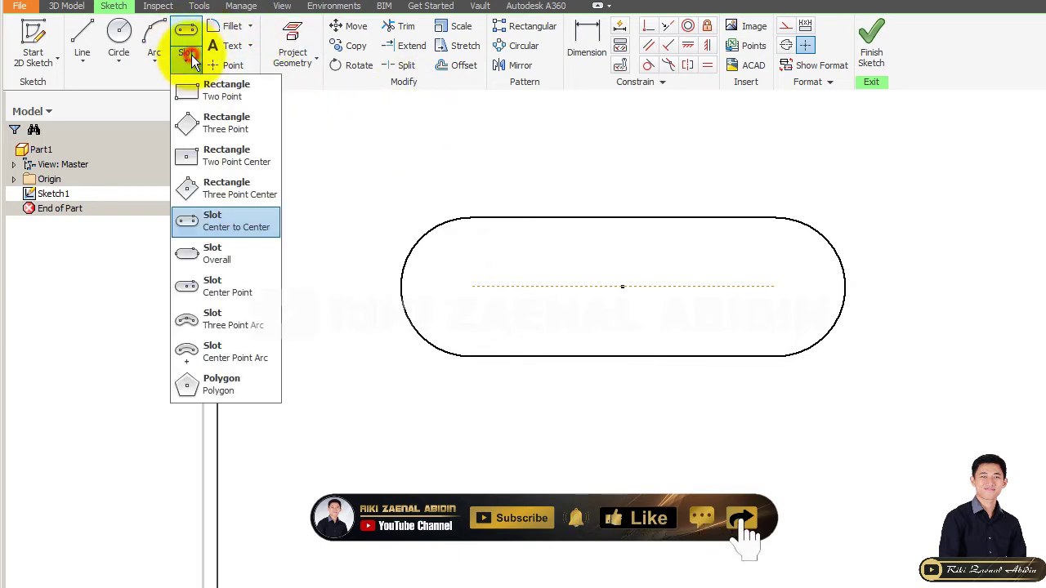
left_click(215, 221)
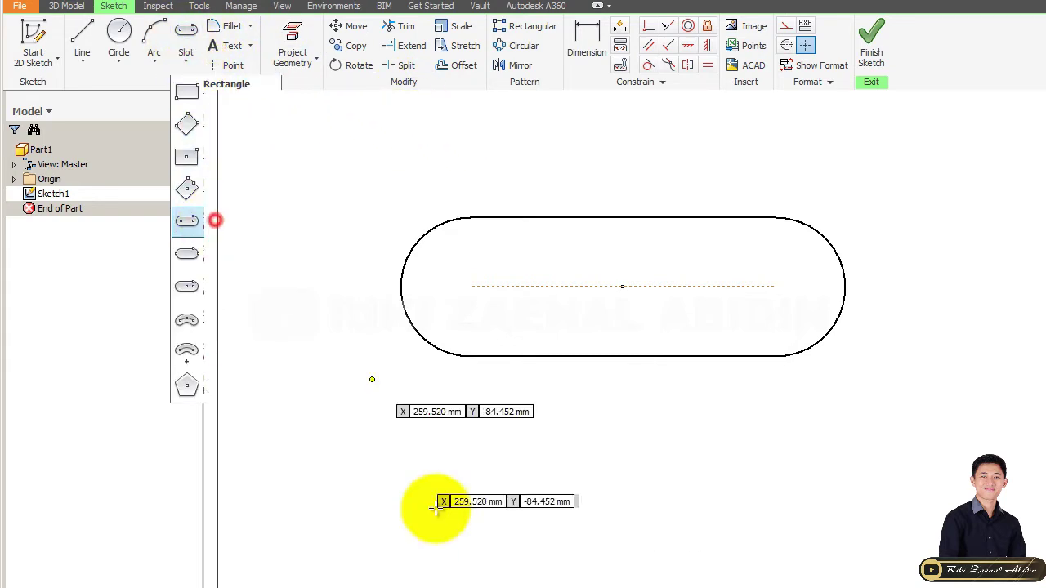
left_click(471, 493)
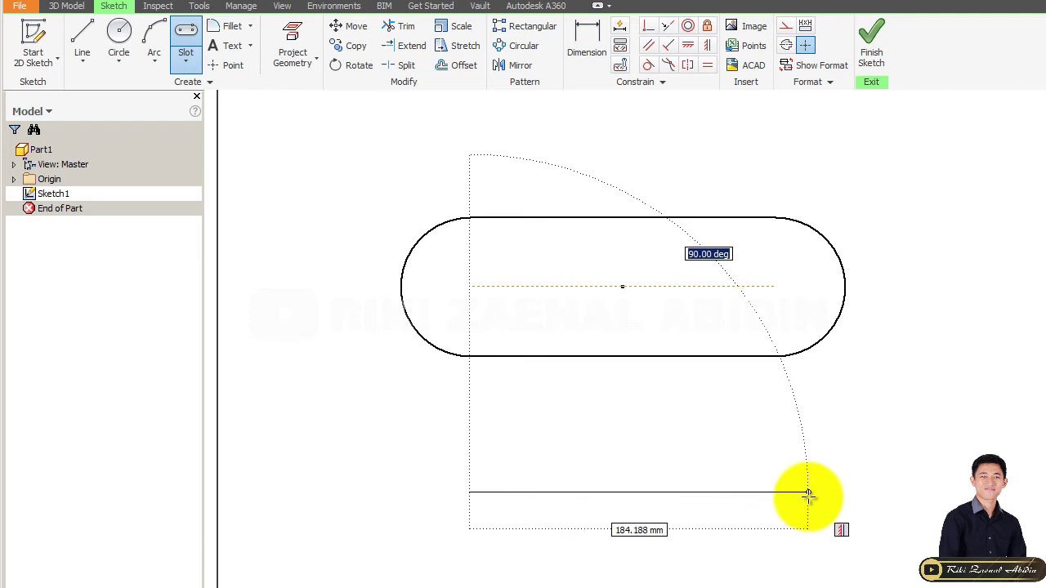
key("Tab")
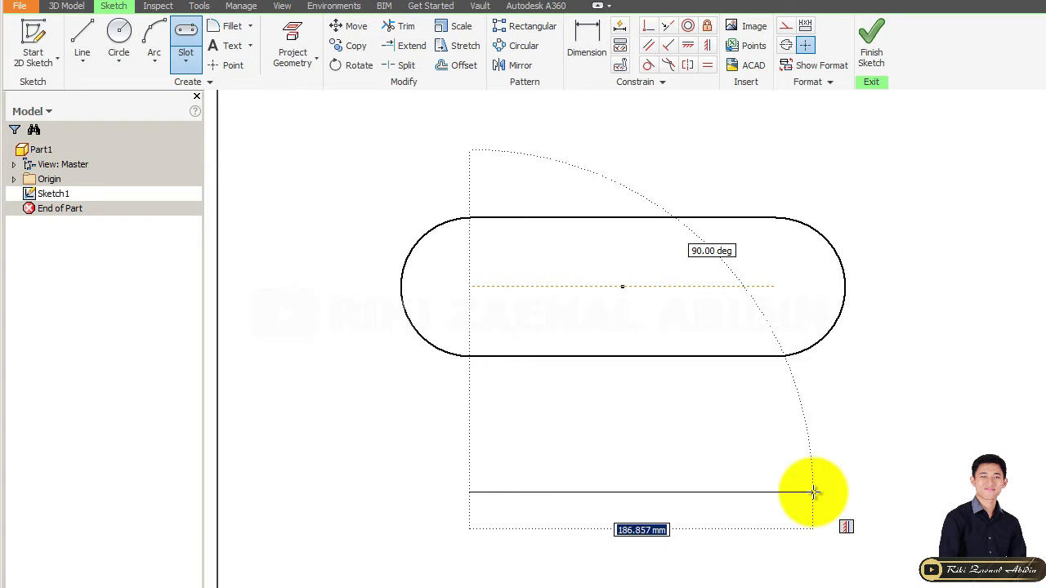
key("Tab")
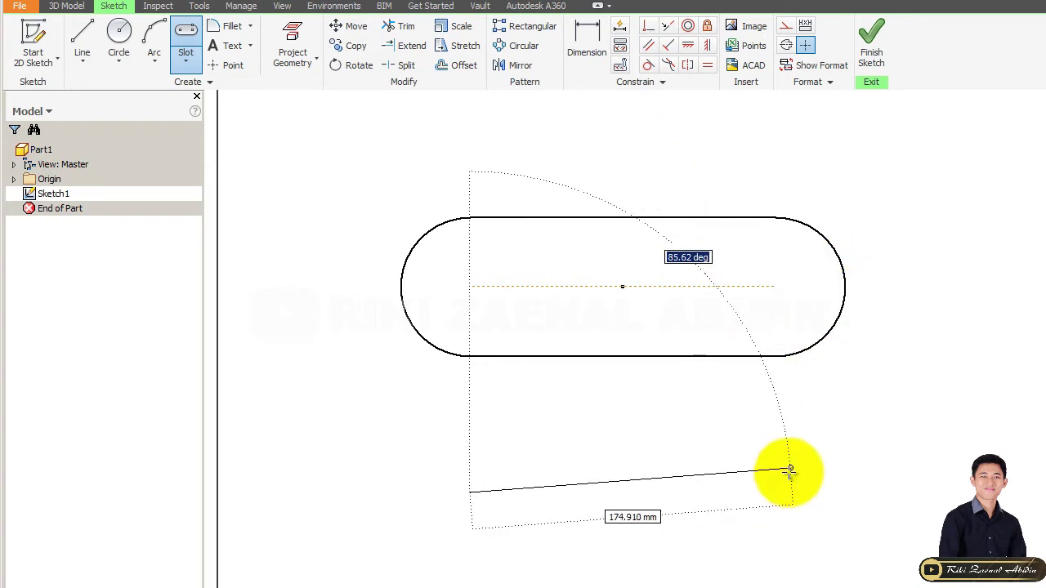
left_click(809, 492)
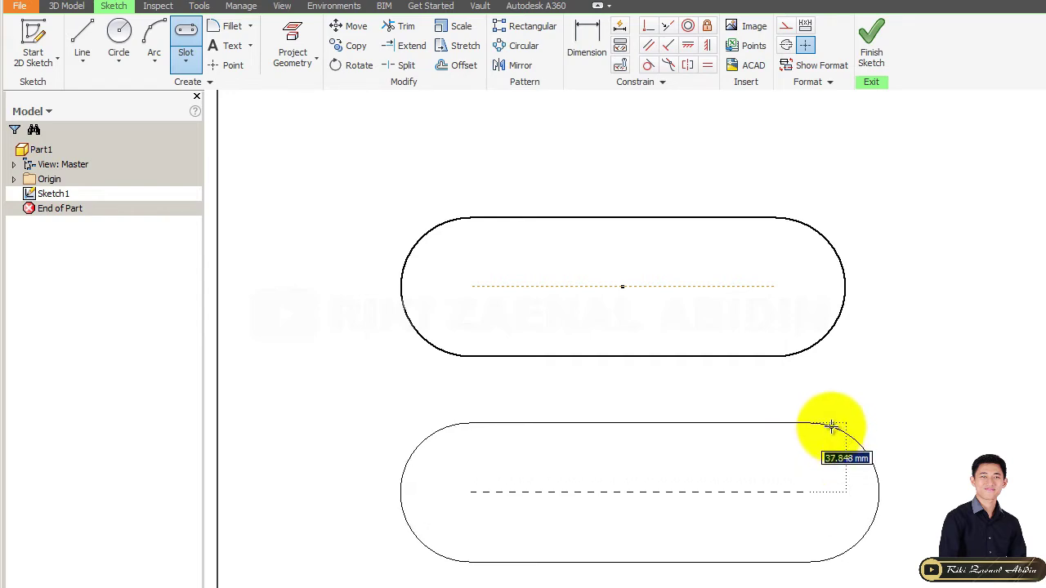
left_click(831, 426)
Step: Delete the lower Center to Center slot, keeping only the upper one
left_click_drag(373, 390, 1045, 586)
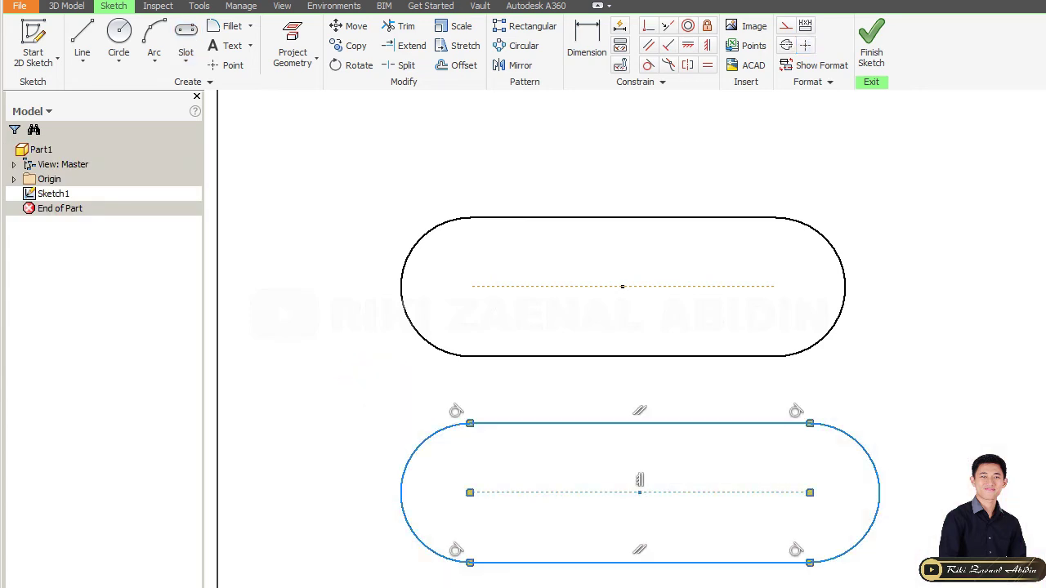
key("Delete")
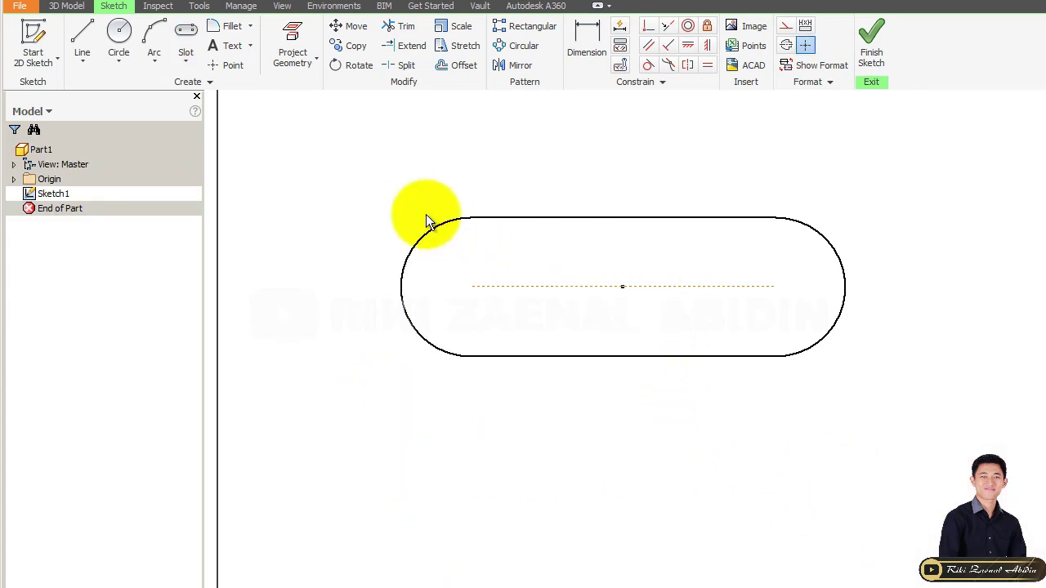
left_click(495, 286)
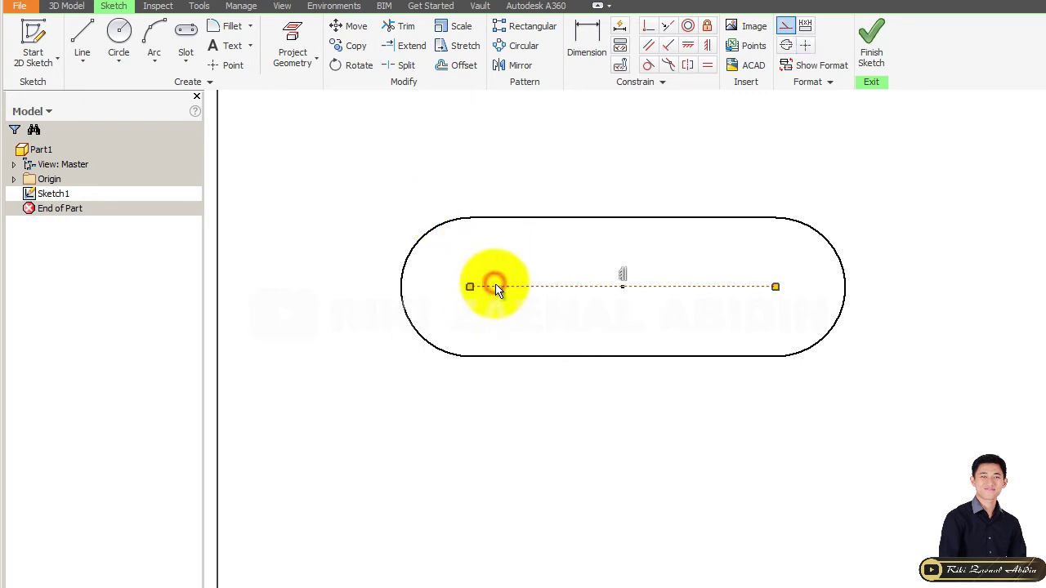
left_click(346, 158)
Step: Sketch a horizontal Overall slot about 242 mm long below the existing slot, matching its outer ends
left_click(184, 62)
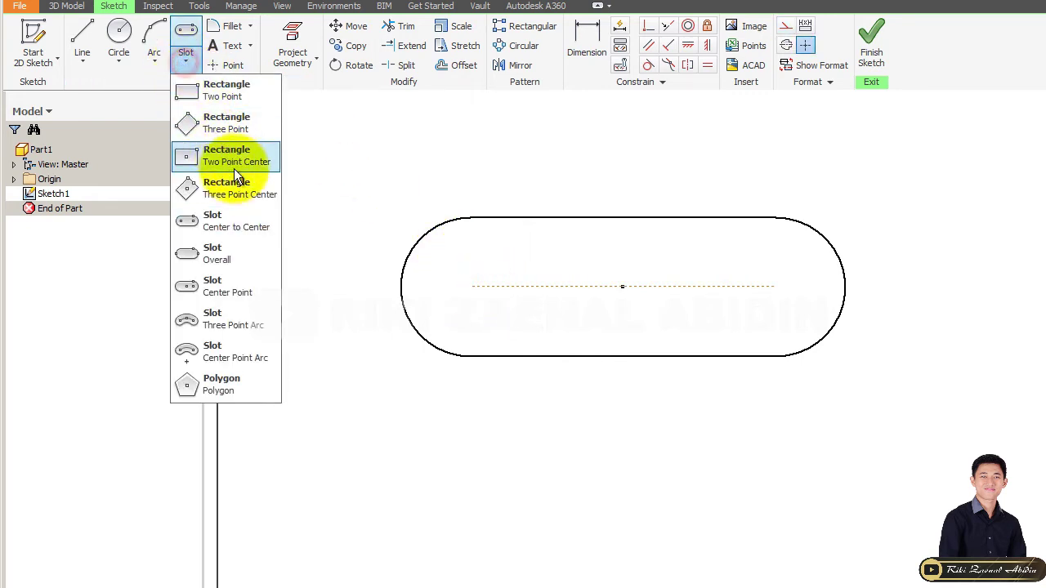
left_click(253, 253)
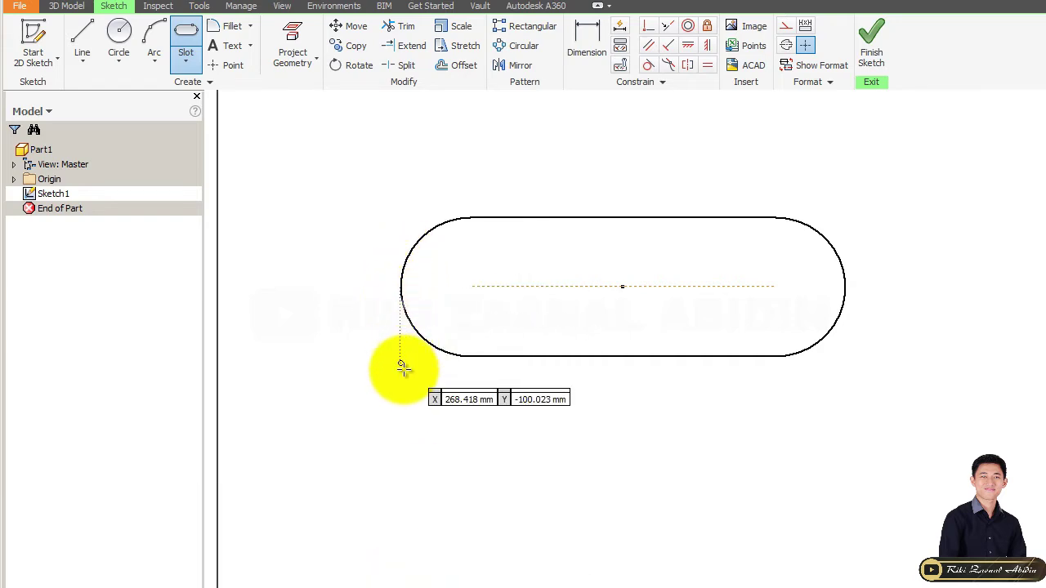
left_click(400, 544)
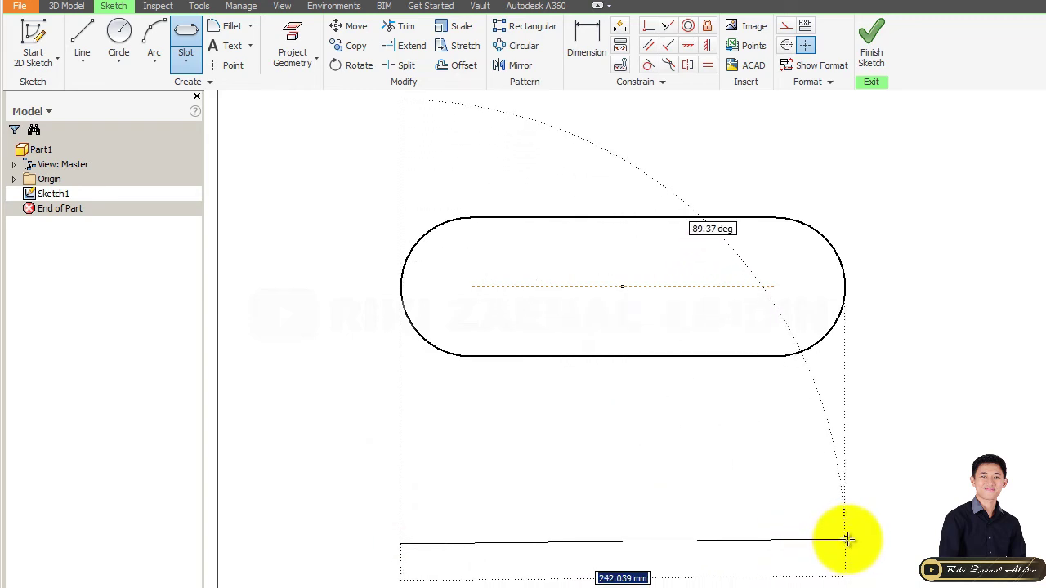
left_click(847, 540)
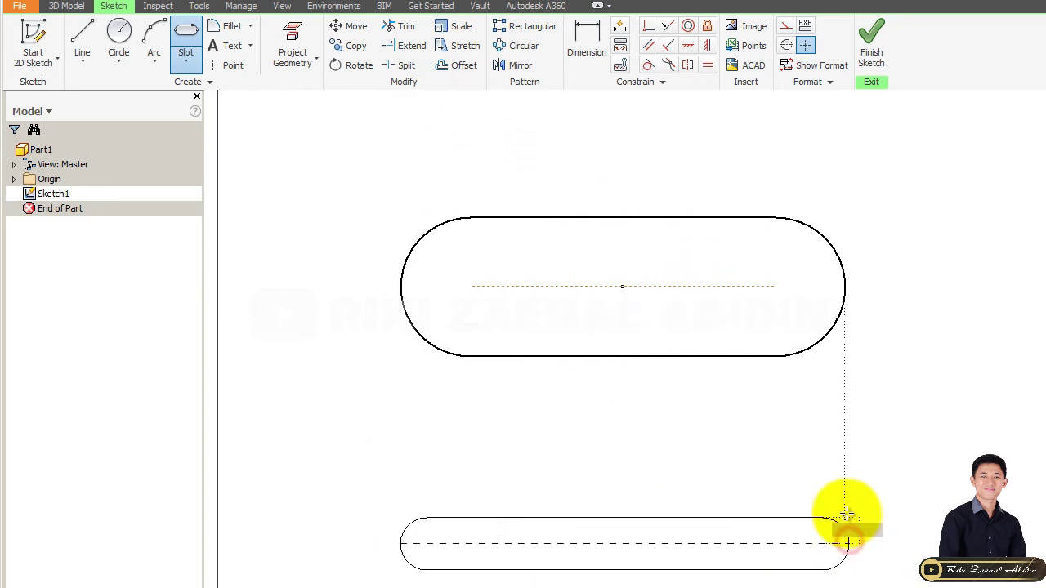
left_click(850, 468)
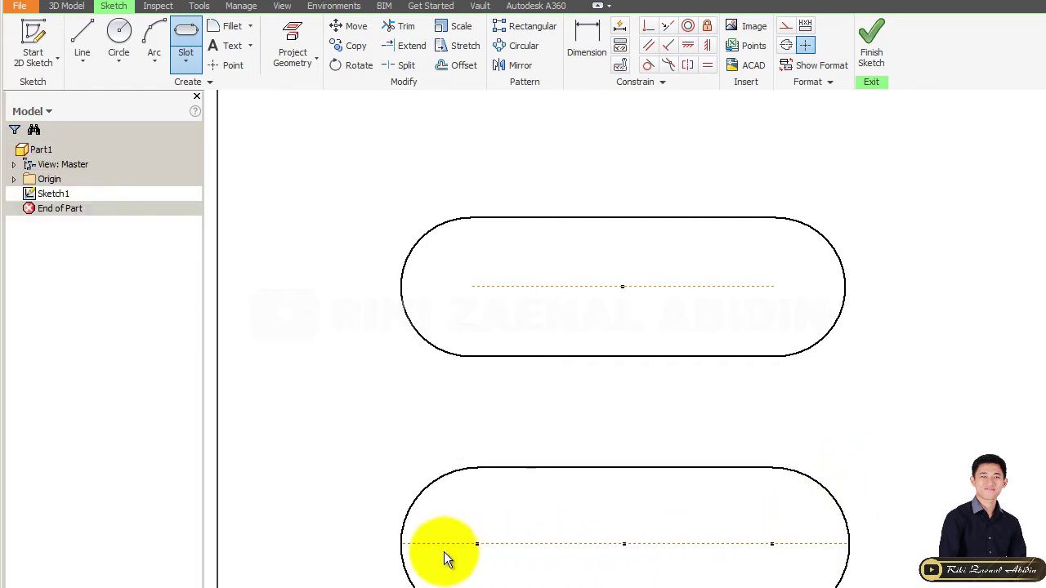
key("Escape")
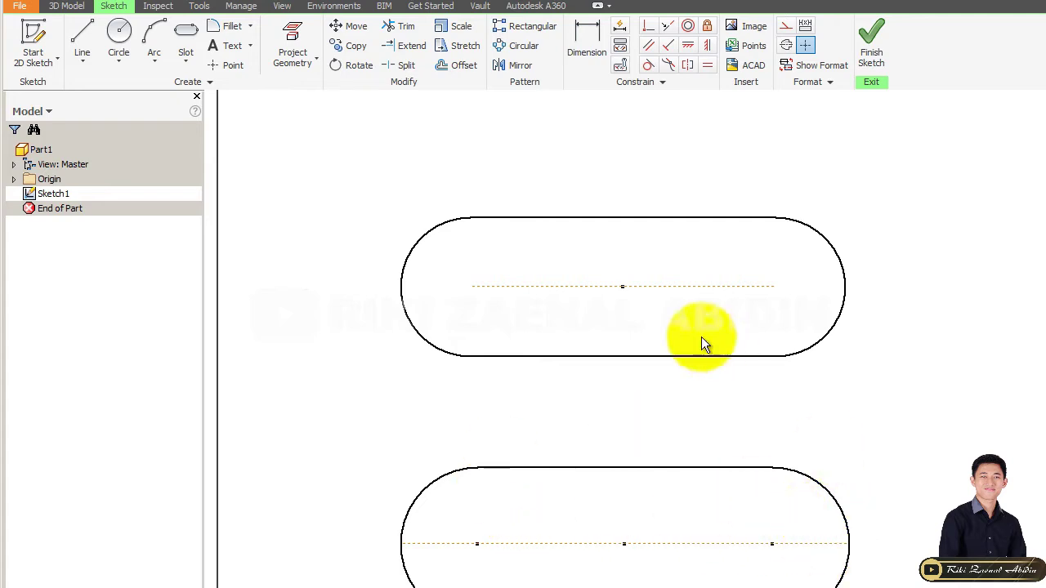
Step: Sketch a horizontal Center Point slot beside the upper slot and level with it, about 98 mm from its midpoint to each arc center
mouse_move(564, 250)
middle_mouse_down()
mouse_move(490, 227)
mouse_move(464, 234)
middle_mouse_up()
left_click(186, 61)
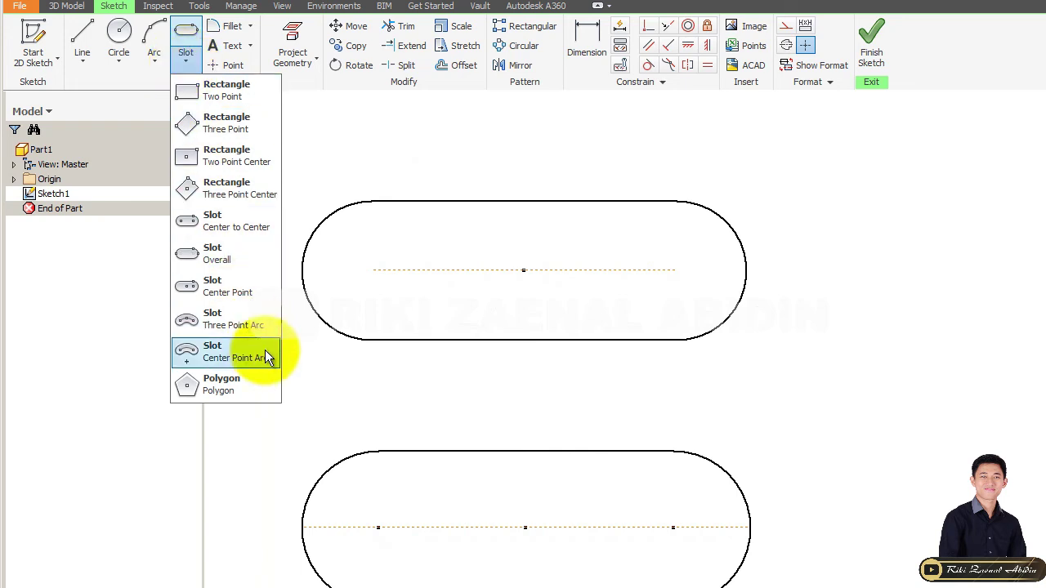
left_click(219, 286)
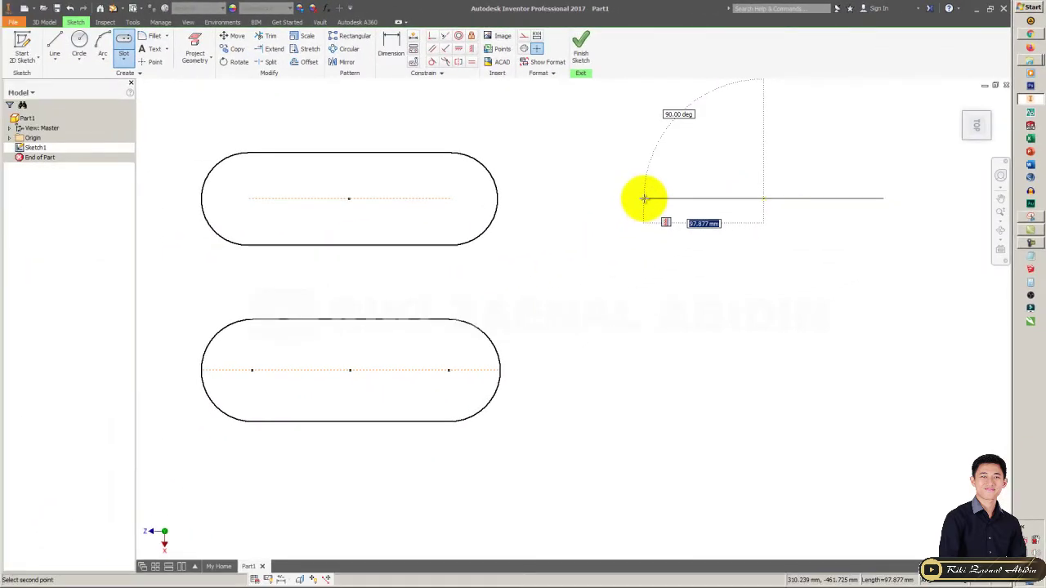
left_click(645, 199)
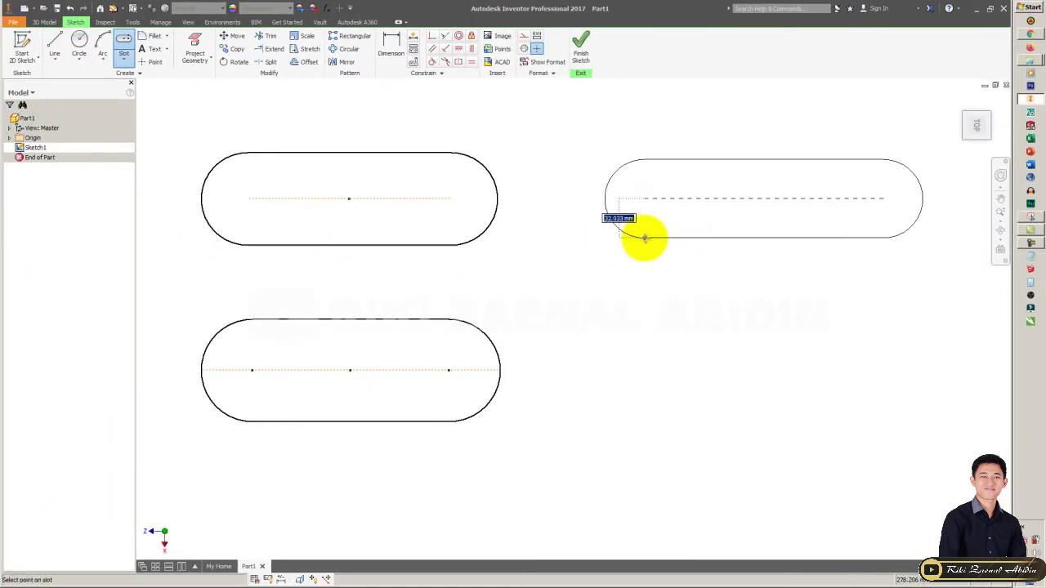
left_click(646, 243)
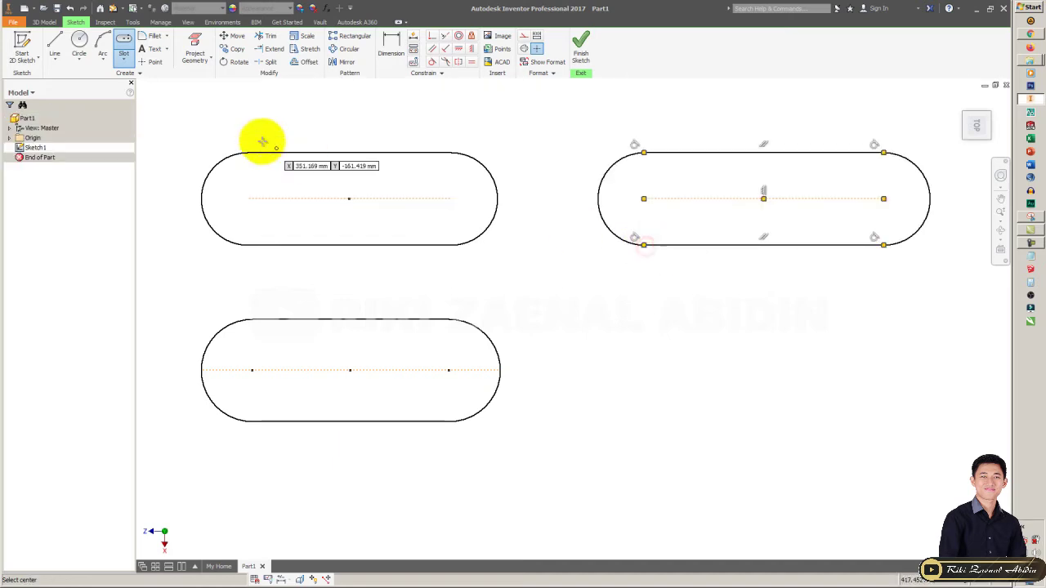
Step: Sketch an upward-bowed Three Point Arc slot beside the Center Point slot, about 174 mm between end centers with an end radius of about 20 mm
left_click(124, 62)
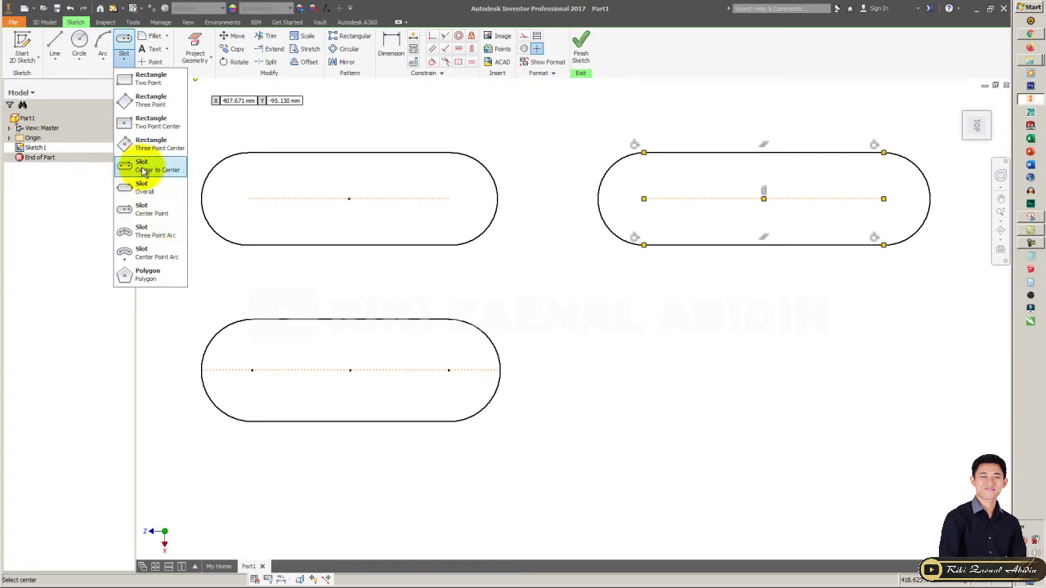
left_click(168, 234)
scroll(531, 311, "up", 5)
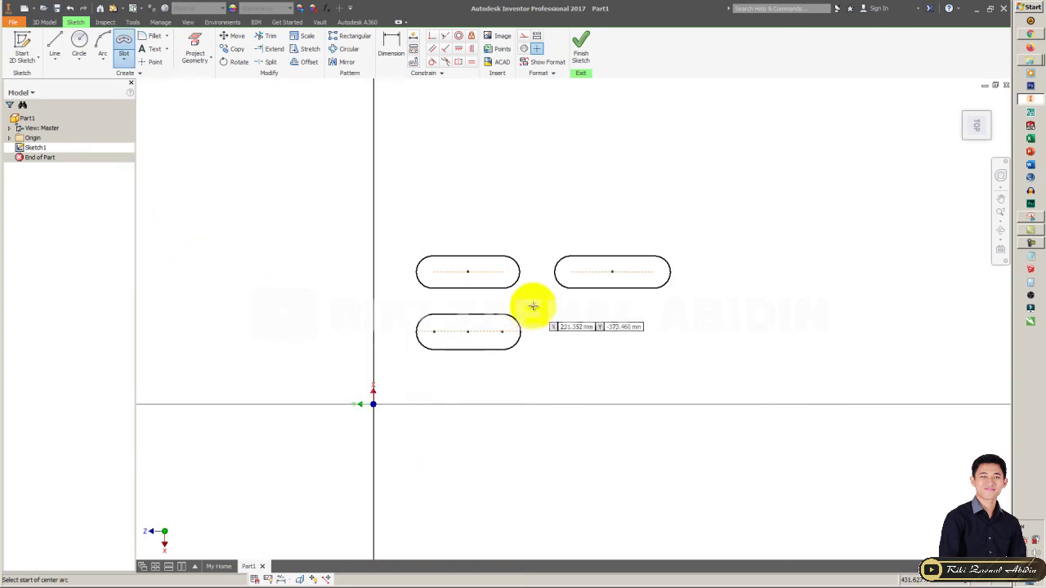
mouse_move(534, 304)
middle_mouse_down()
mouse_move(452, 229)
mouse_move(281, 287)
middle_mouse_up()
mouse_move(375, 307)
middle_mouse_down()
mouse_move(436, 250)
mouse_move(512, 224)
mouse_move(474, 229)
mouse_move(472, 211)
mouse_move(433, 245)
mouse_move(572, 238)
middle_mouse_up()
scroll(454, 248, "up", 3)
scroll(442, 255, "down", 4)
scroll(436, 261, "down", 3)
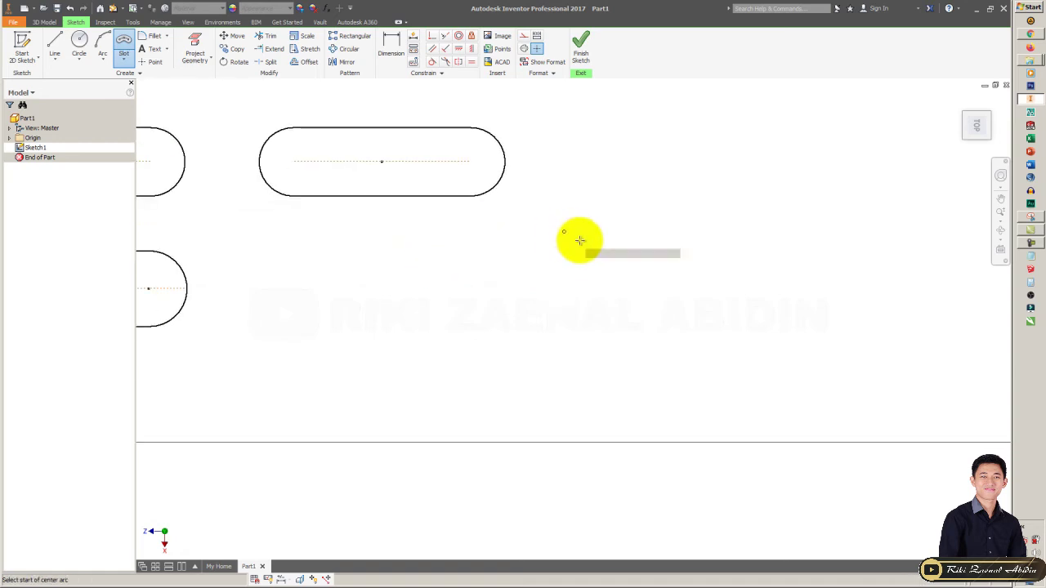
left_click(720, 326)
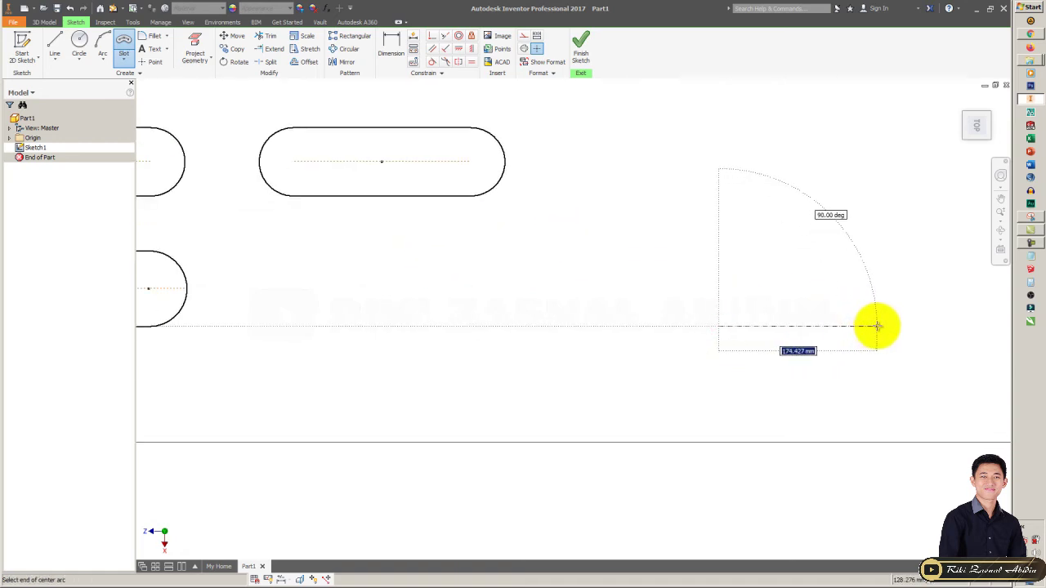
left_click(876, 326)
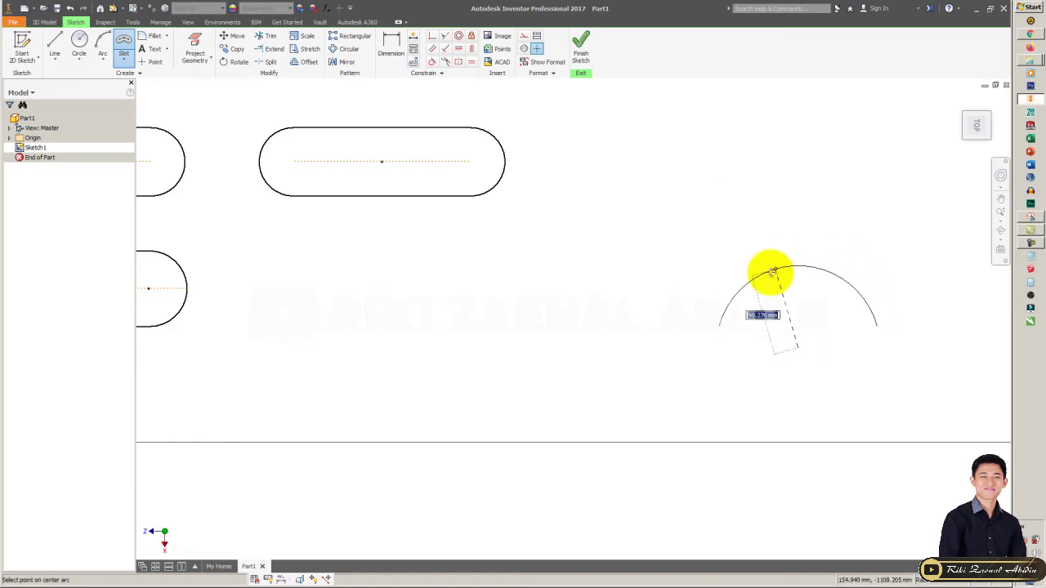
left_click(842, 274)
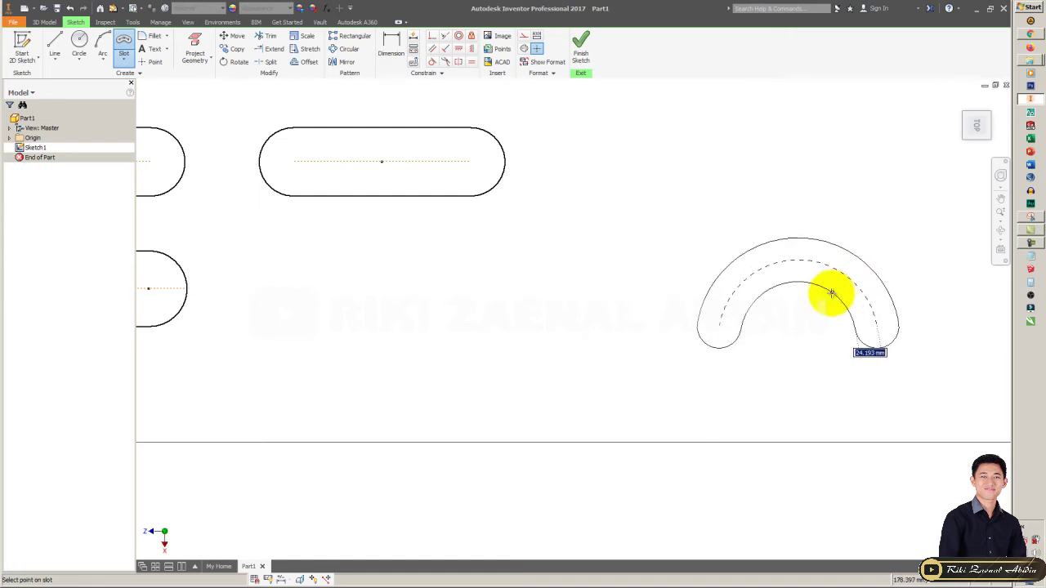
left_click(834, 289)
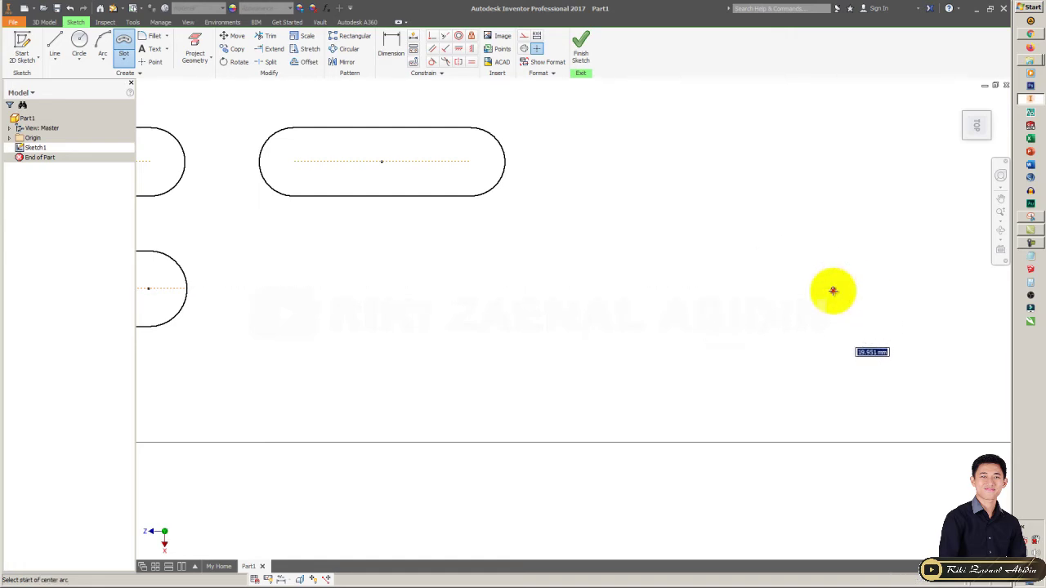
Step: Delete the whole Three Point Arc slot from the sketch
key("Escape")
left_click_drag(613, 196, 936, 393)
key("Delete")
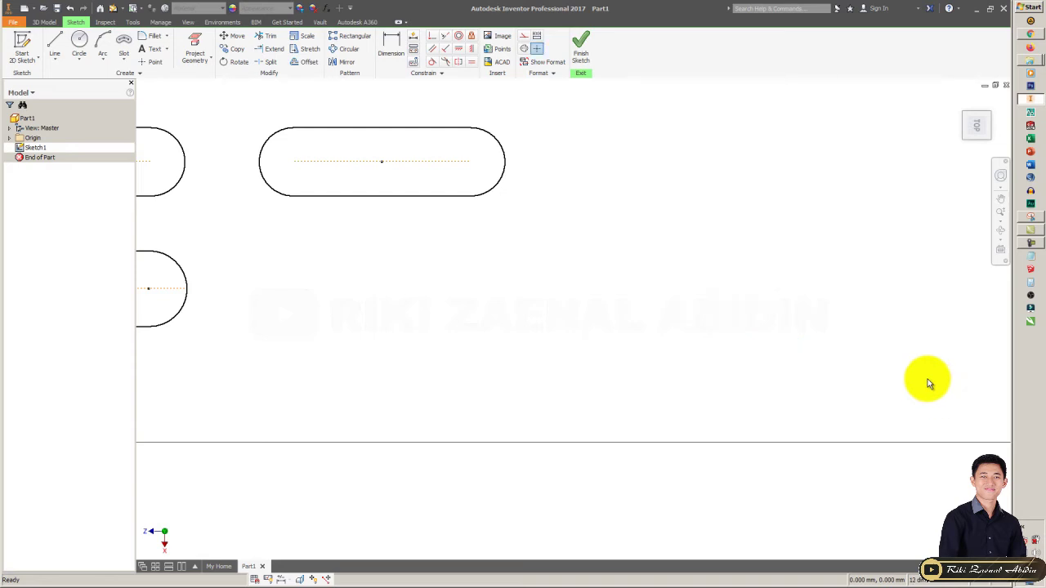
Step: Sketch an upward-bowed Three Point Arc slot with end centers about 183 mm apart, a centerline radius of about 102 mm and end radius of about 20 mm
left_click(124, 54)
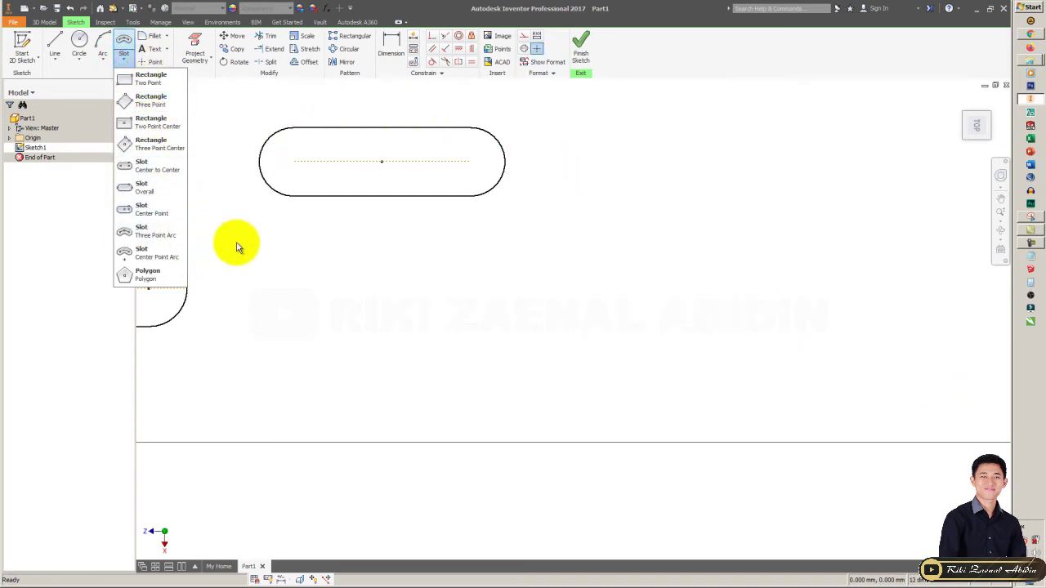
left_click(140, 236)
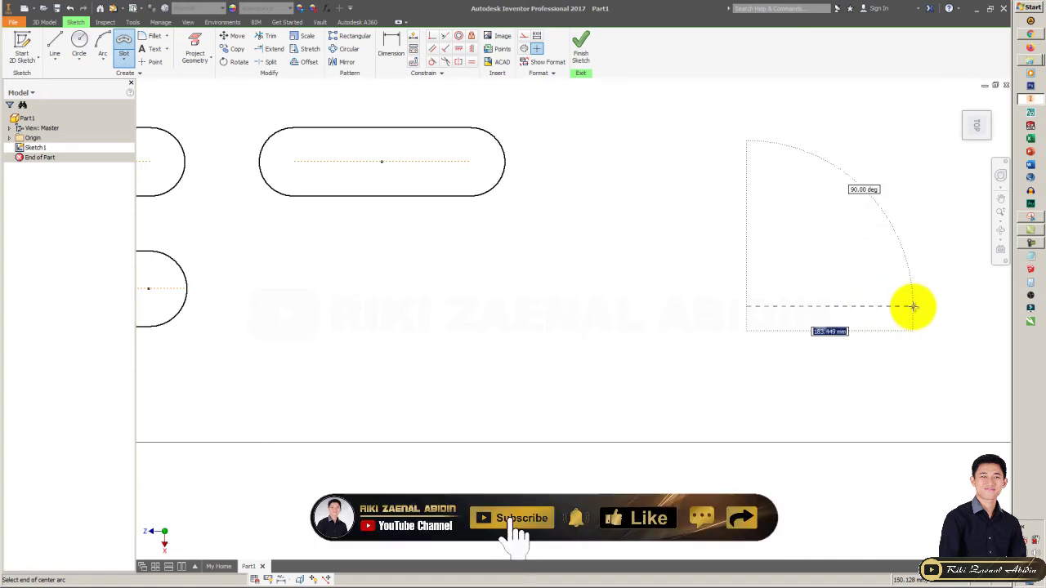
left_click(913, 307)
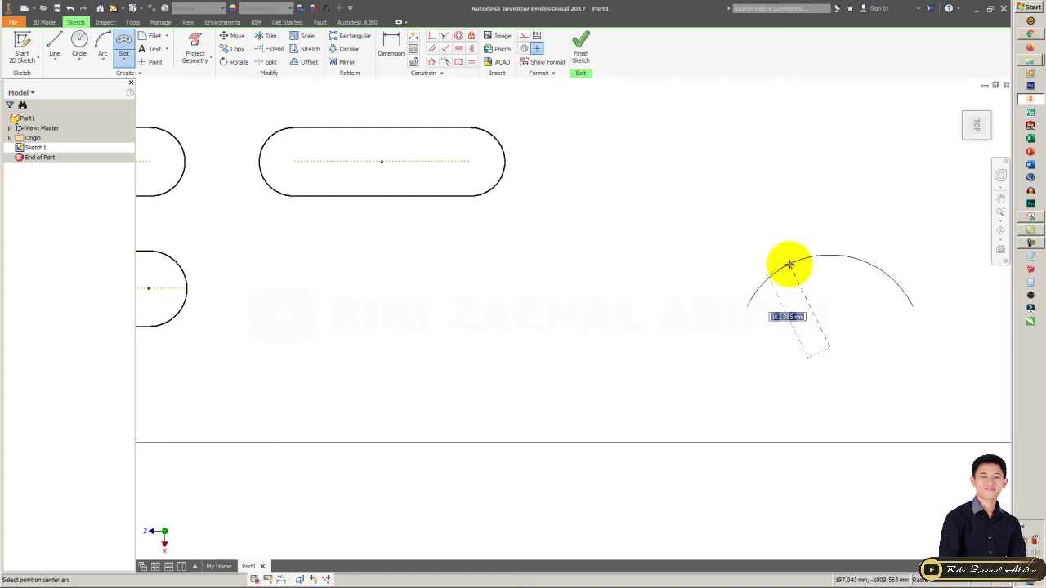
left_click(790, 264)
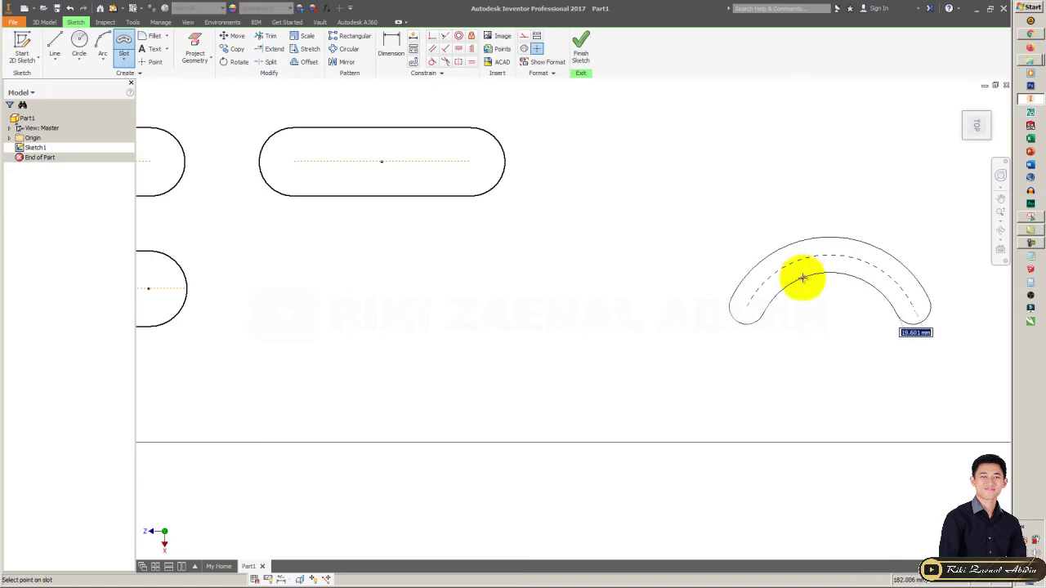
left_click(802, 279)
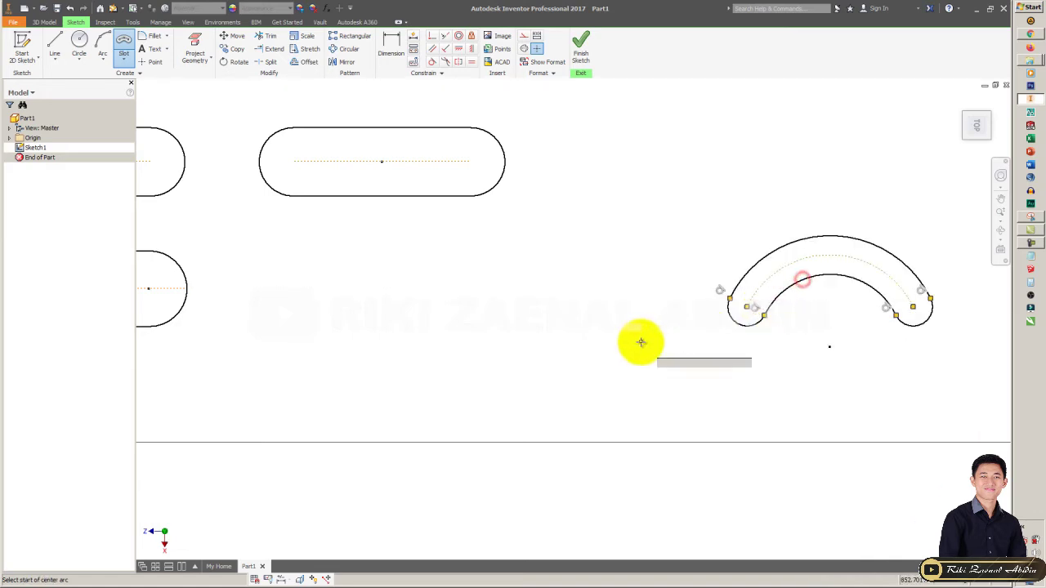
Step: Sketch a Center Point Arc slot below the Center Point slot, with about 73 mm centerline radius, 160° sweep and 16 mm end radius
left_click(124, 57)
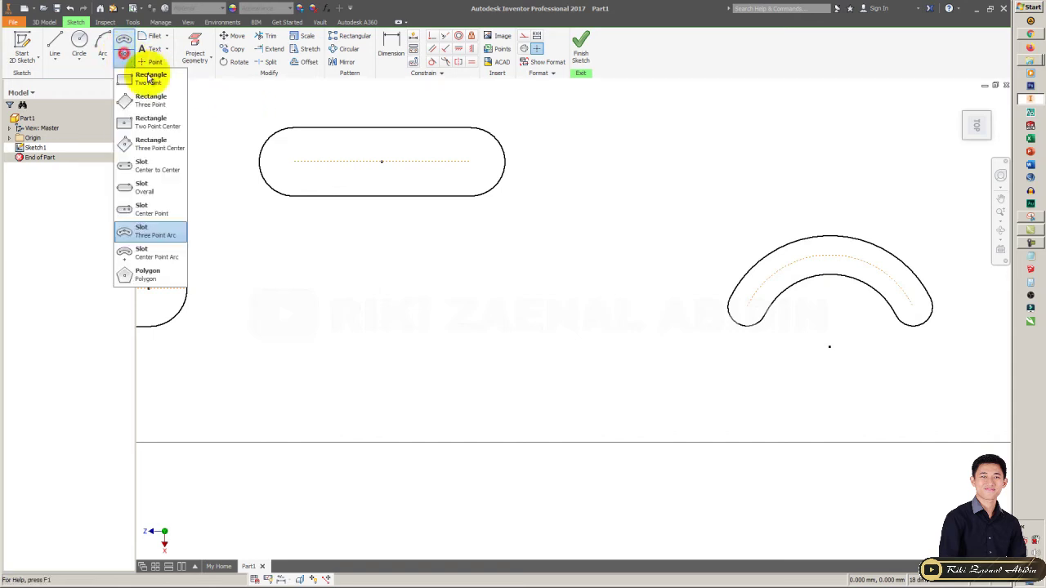
left_click(158, 258)
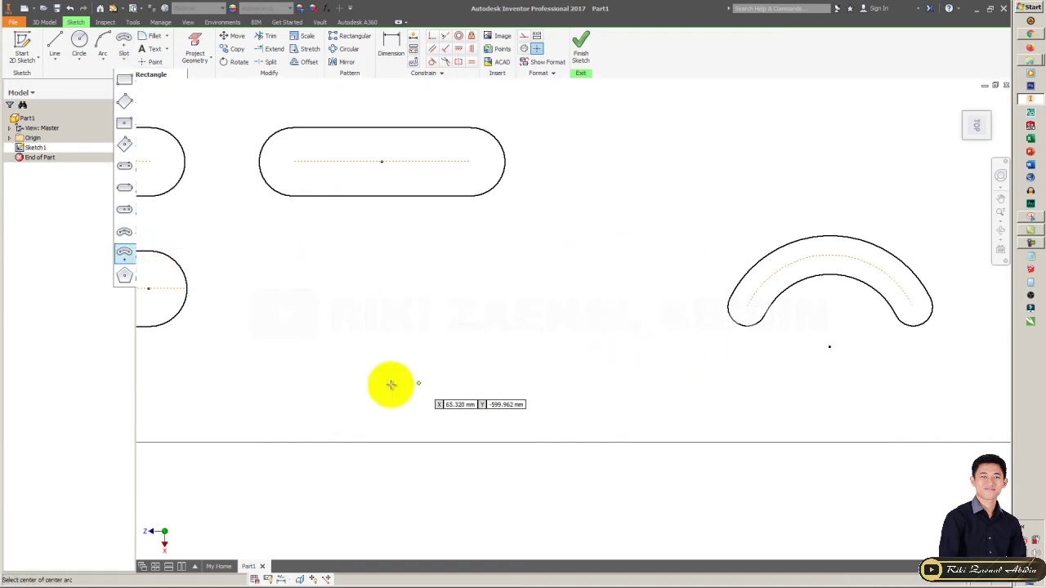
left_click(423, 354)
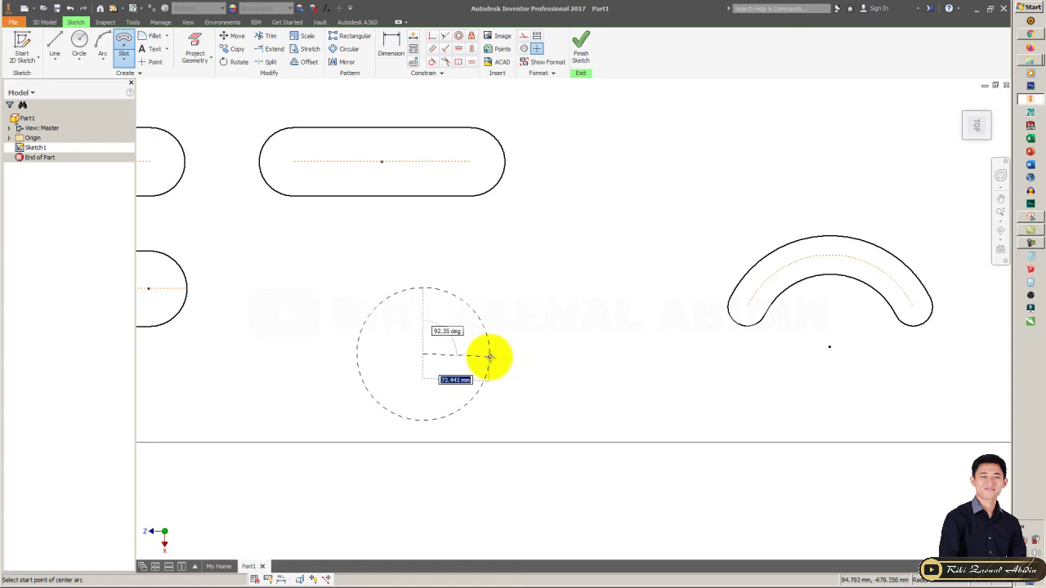
left_click(488, 357)
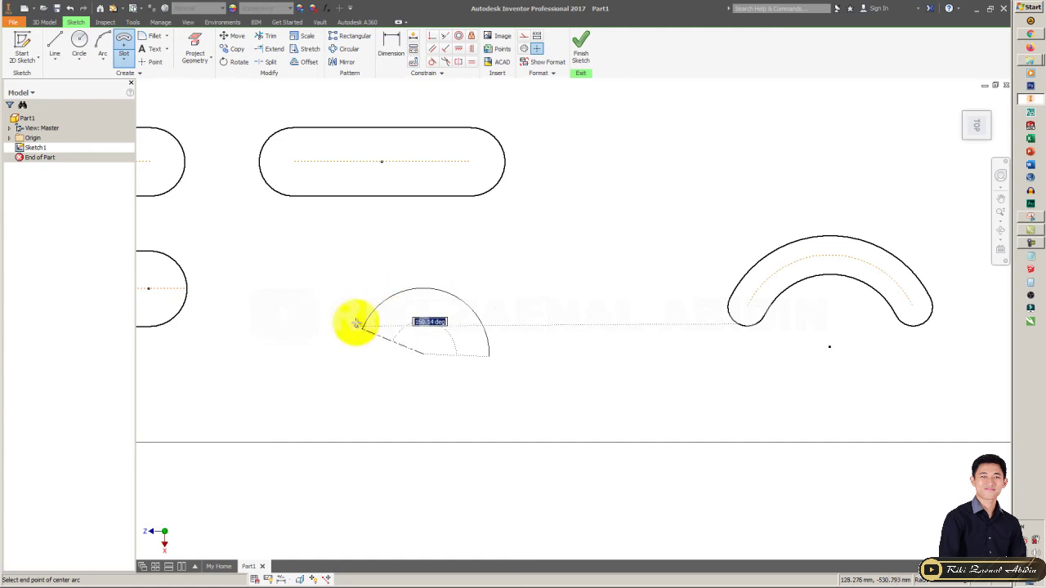
left_click(356, 323)
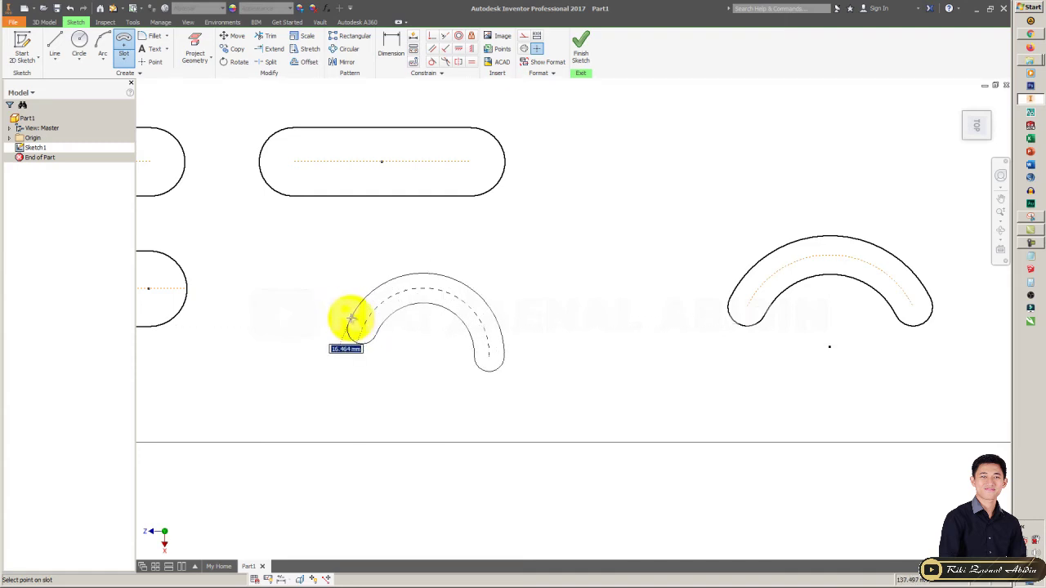
left_click(350, 318)
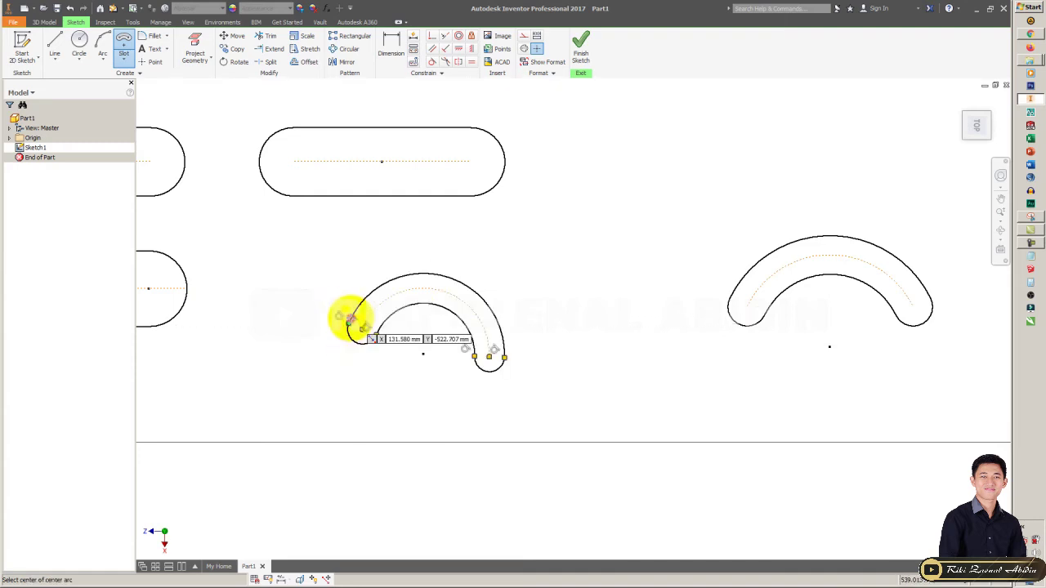
key("Escape")
middle_click_drag(542, 330, 503, 309)
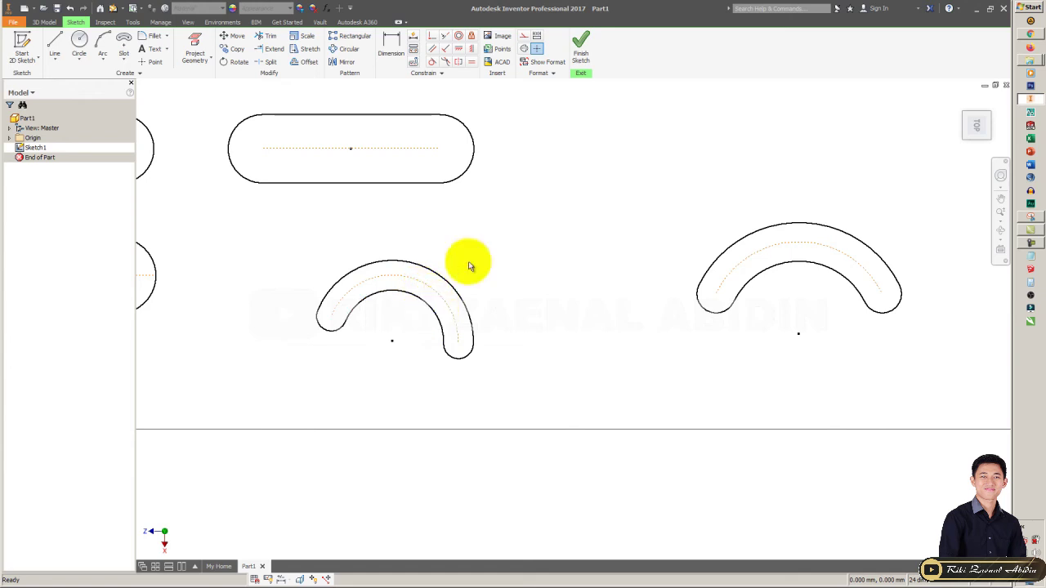
left_click(124, 57)
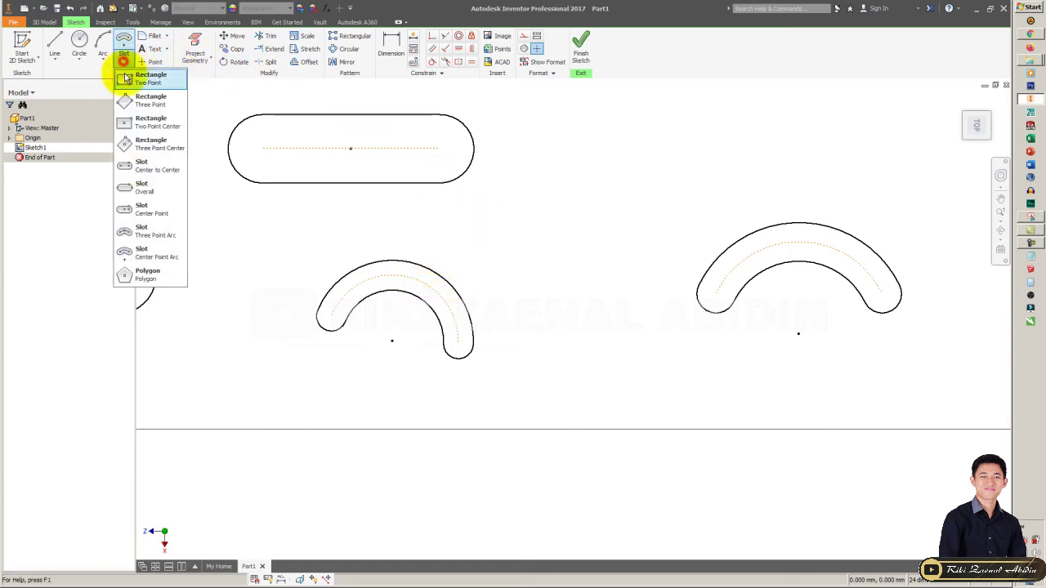
left_click(148, 233)
middle_click_drag(776, 170, 711, 292)
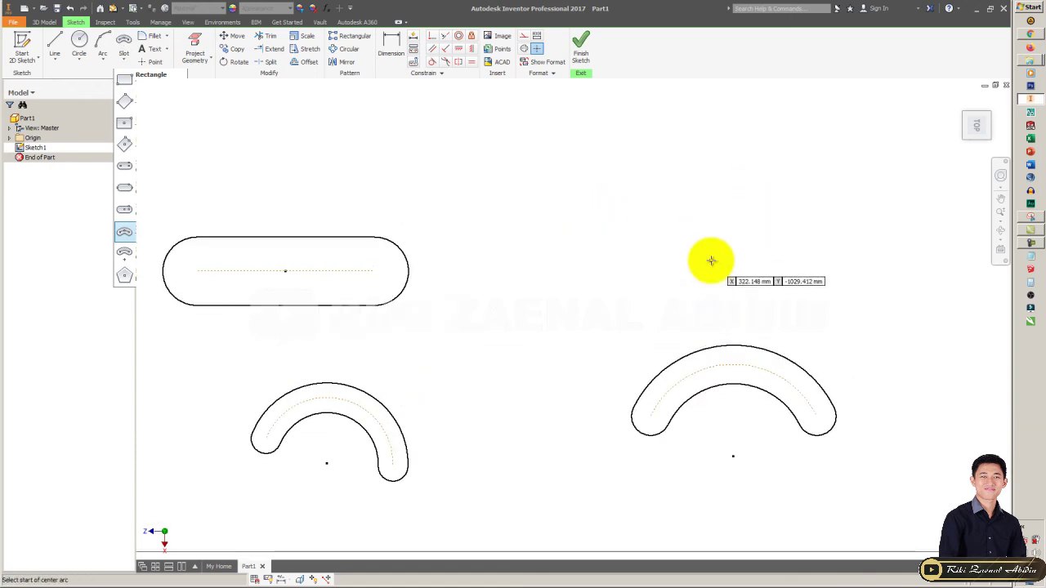
left_click(711, 259)
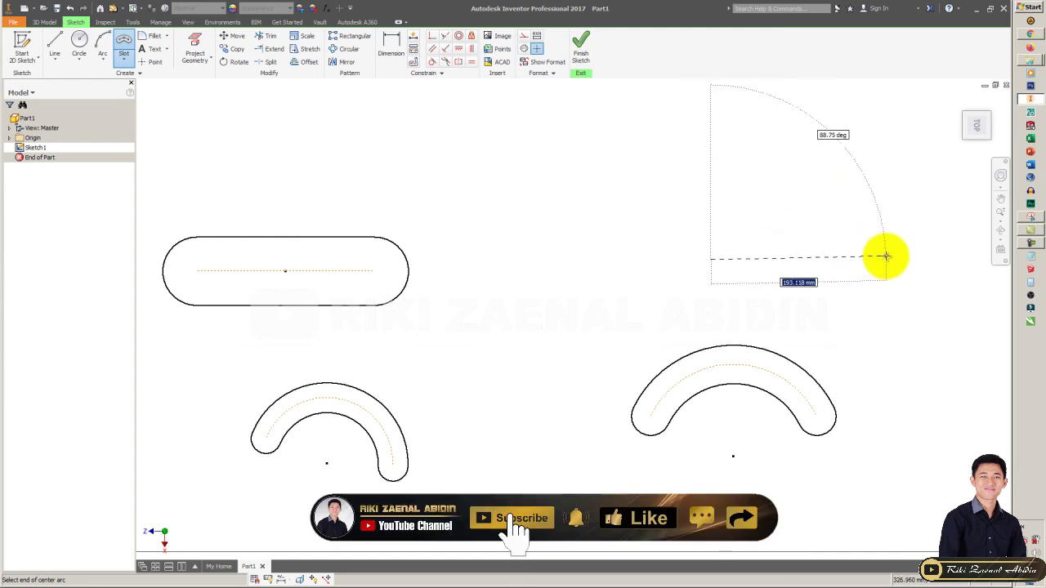
left_click(886, 256)
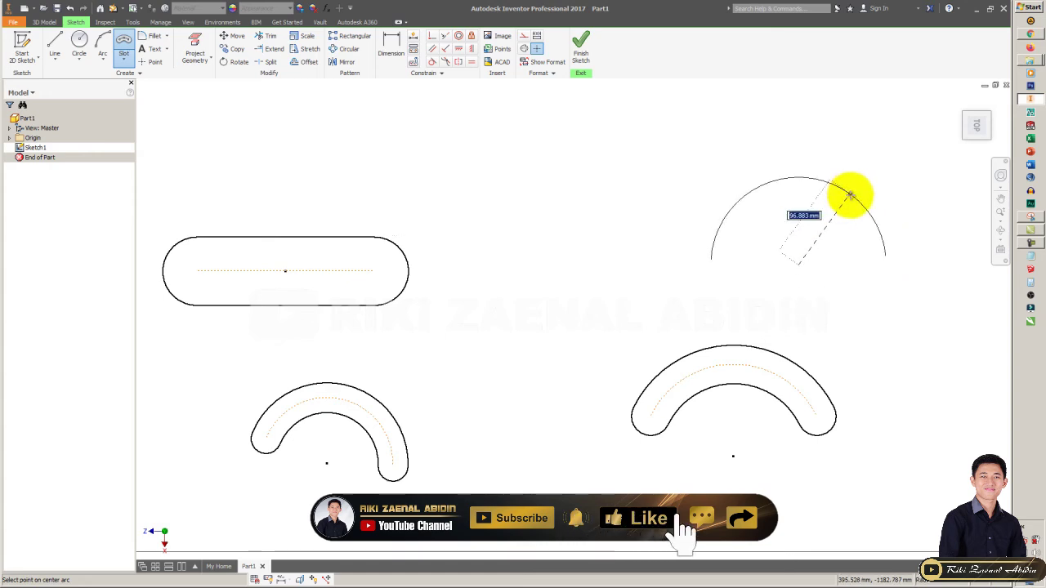
left_click(853, 223)
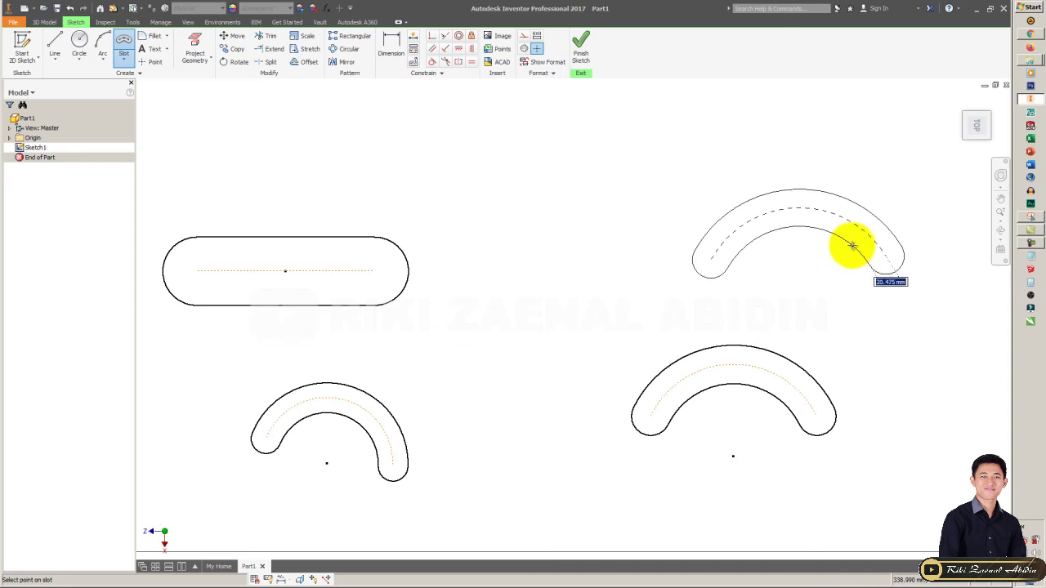
key("Escape")
Step: Sketch a Center Point Arc slot above the Three Point Arc slot, with about 91.5 mm centerline radius, a 120° angle and about 28 mm end radius
middle_click_drag(359, 270, 407, 222)
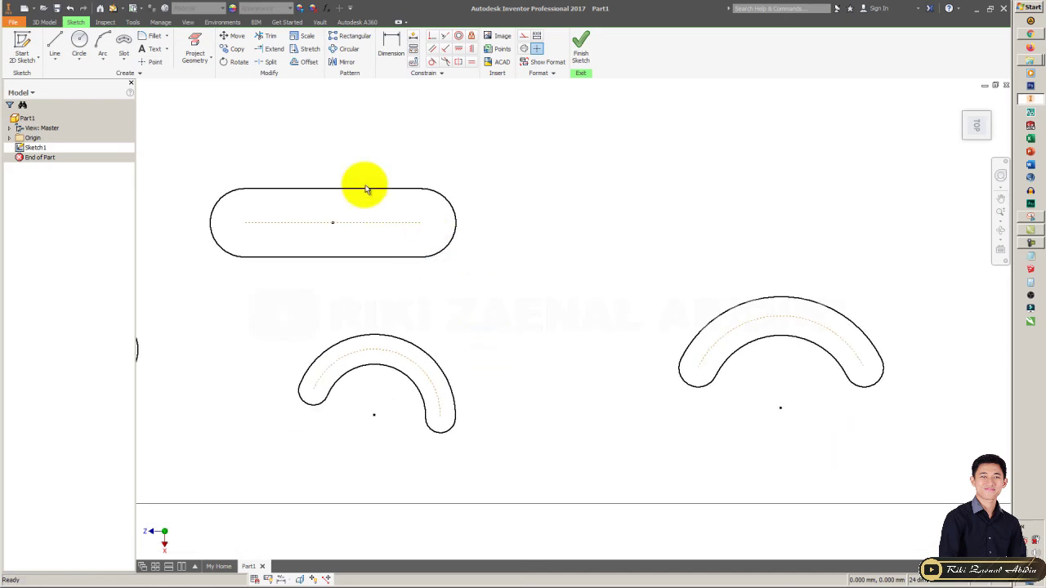
left_click(193, 59)
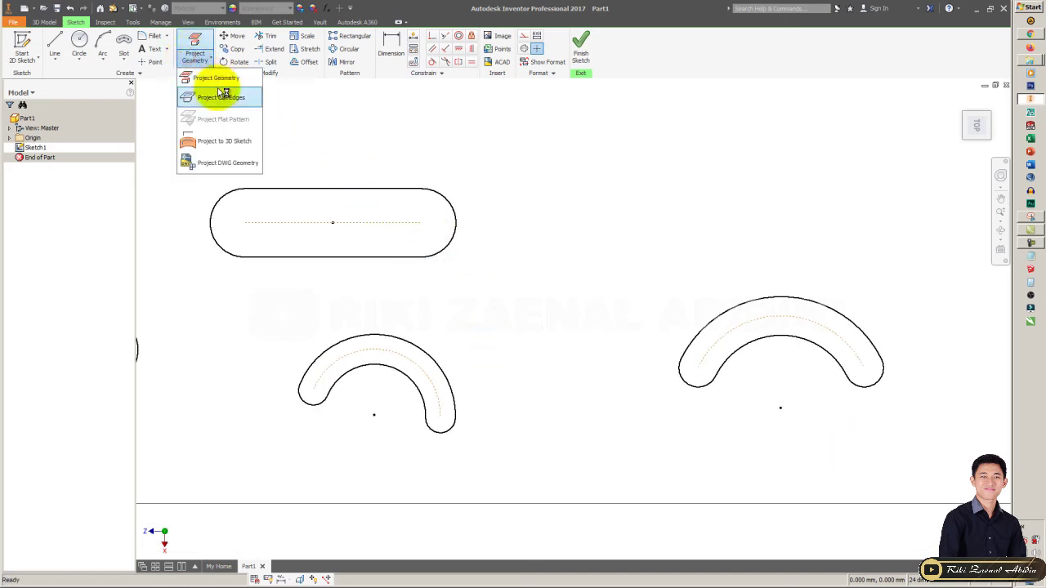
left_click(124, 59)
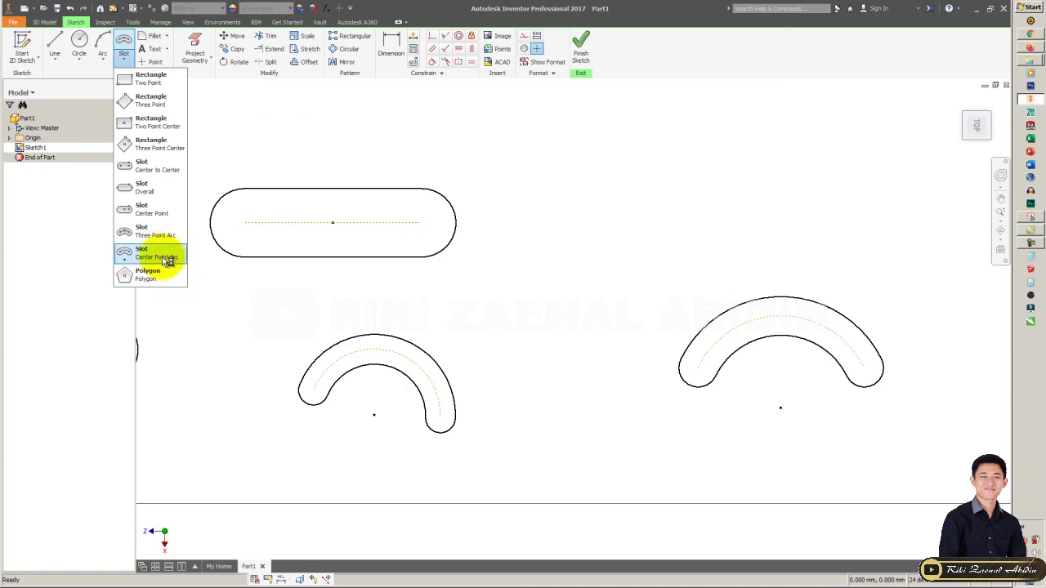
left_click(130, 253)
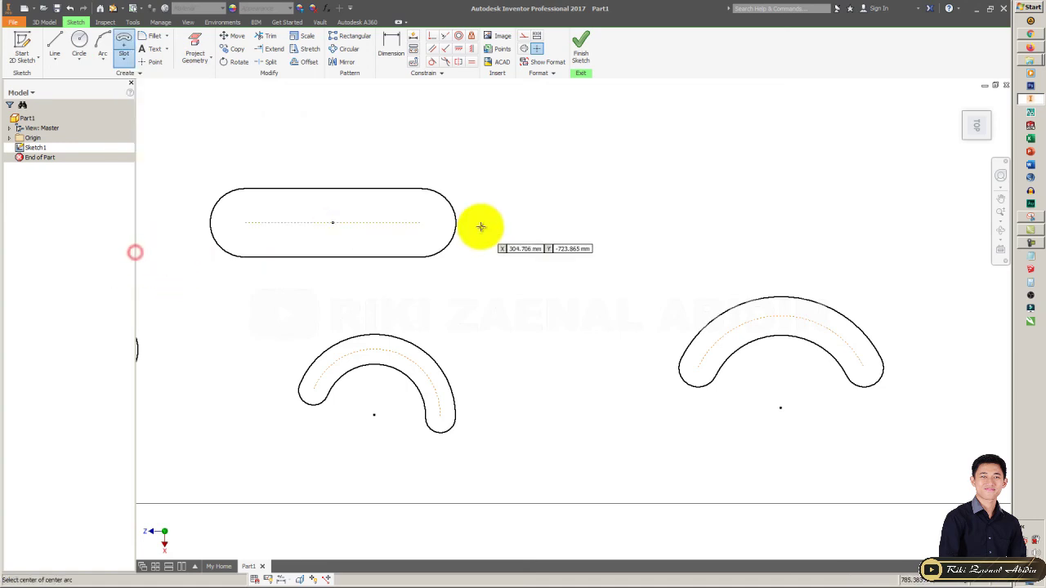
middle_click_drag(479, 227, 364, 285)
left_click(631, 206)
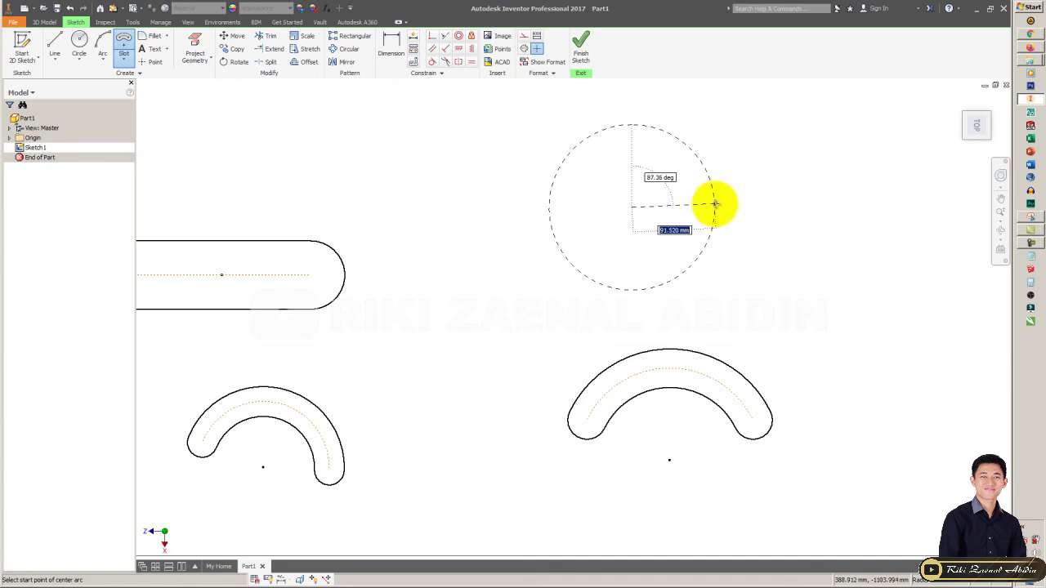
left_click(714, 204)
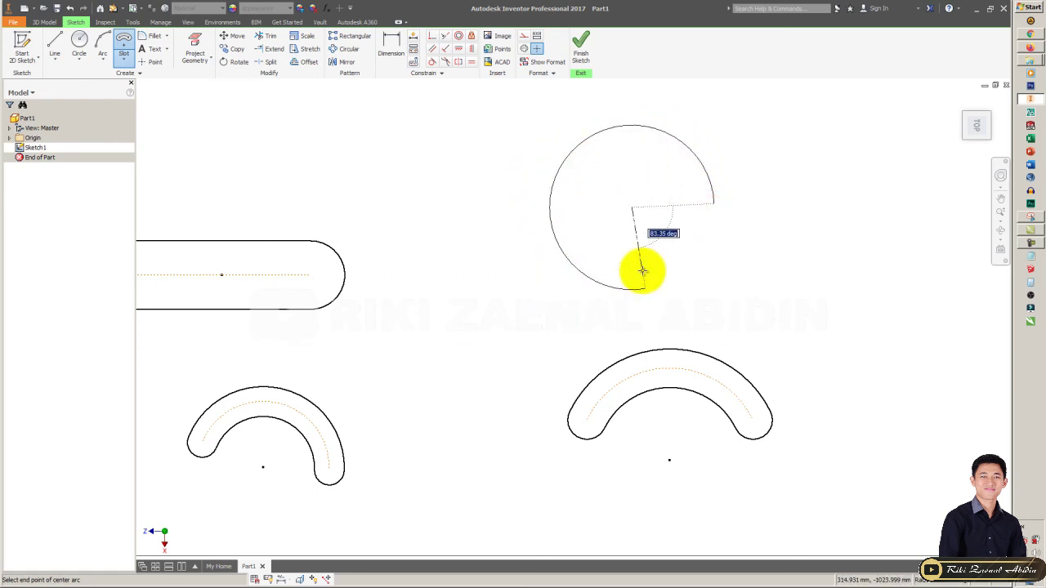
left_click(599, 272)
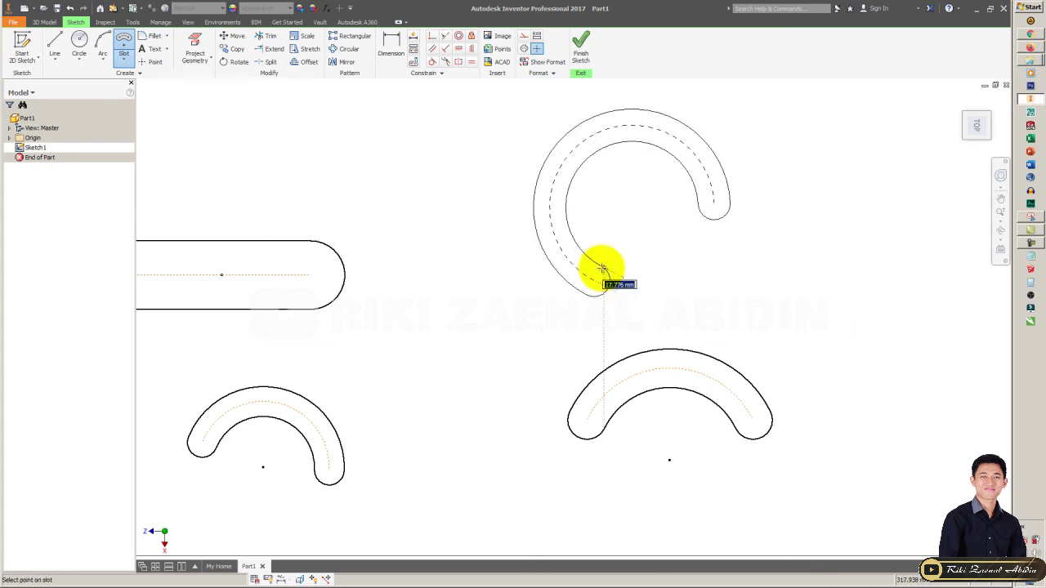
left_click(595, 245)
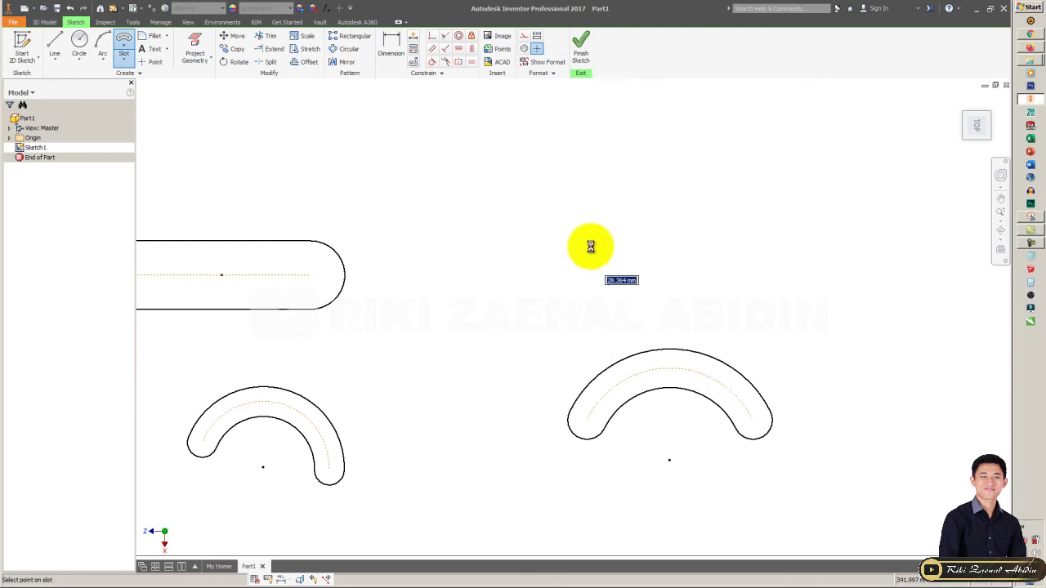
Step: Examine the full set of straight and arc slots in the sketch
scroll(614, 264, "down", 5)
middle_click_drag(573, 315, 686, 271)
scroll(687, 271, "down", 3)
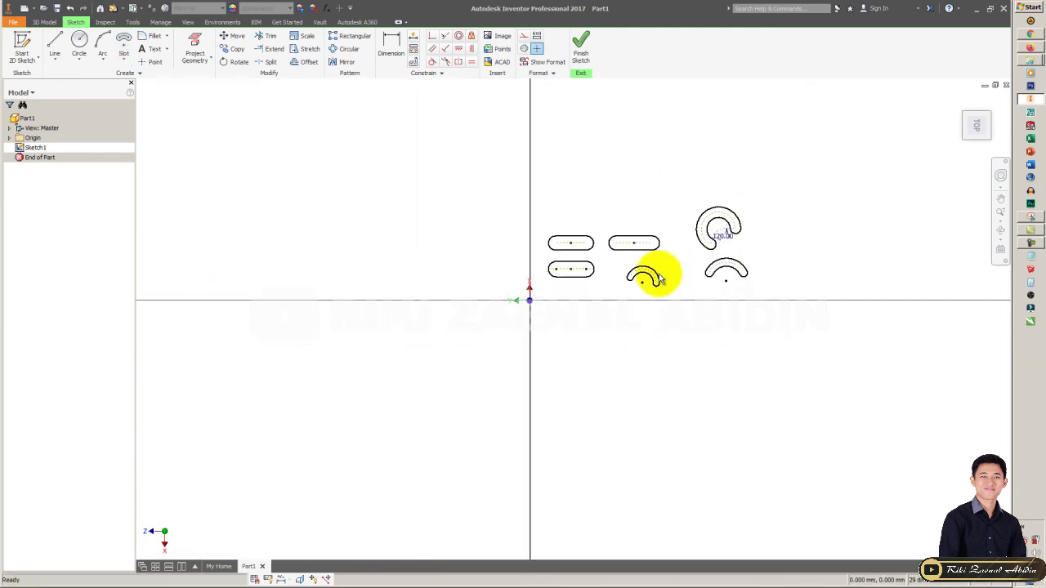
middle_click_drag(462, 230, 456, 231)
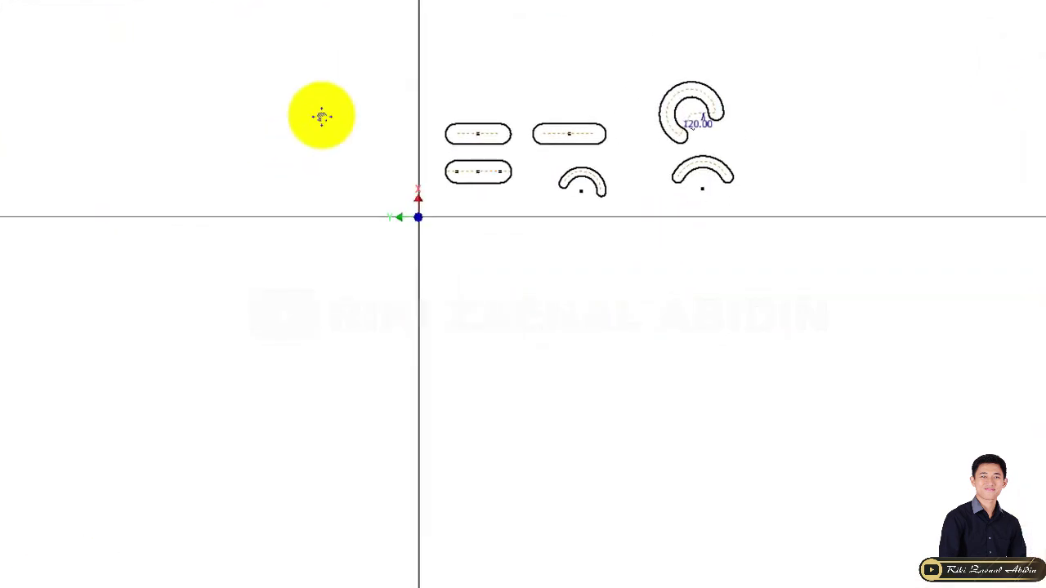
middle_click_drag(322, 116, 112, 62)
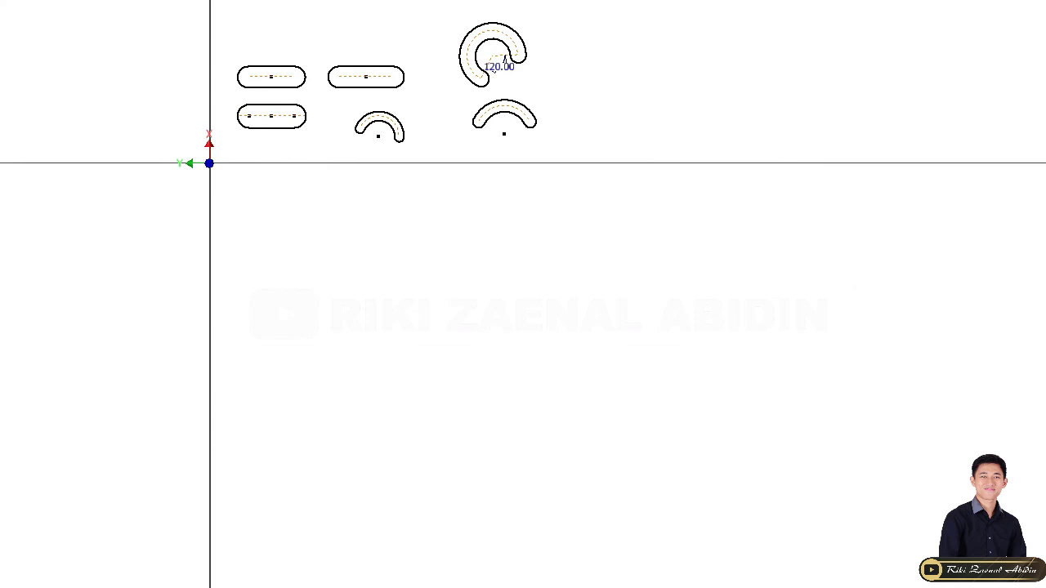
left_click(53, 53)
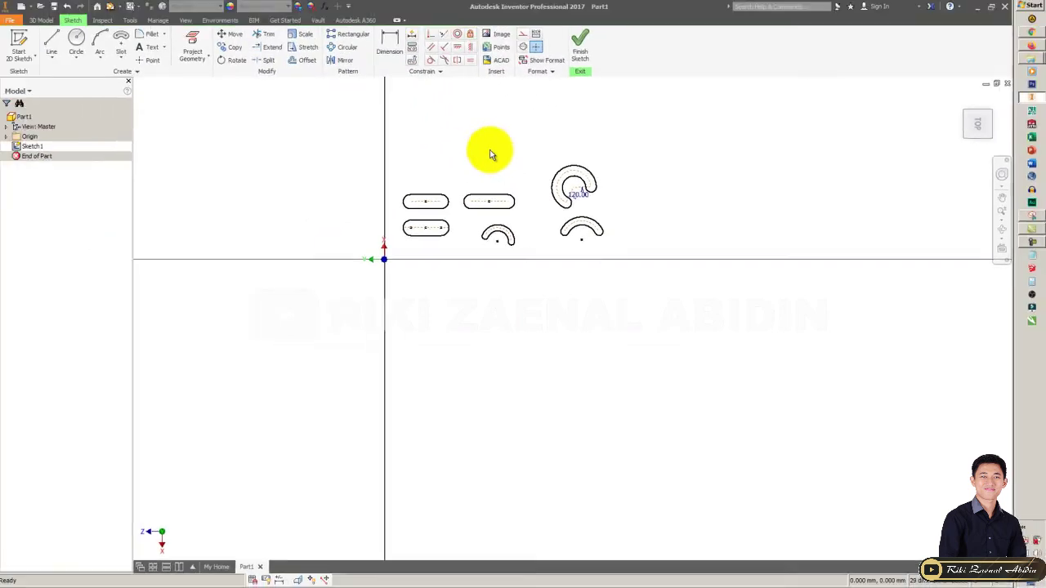
scroll(418, 234, "down", 3)
scroll(420, 264, "up", 5)
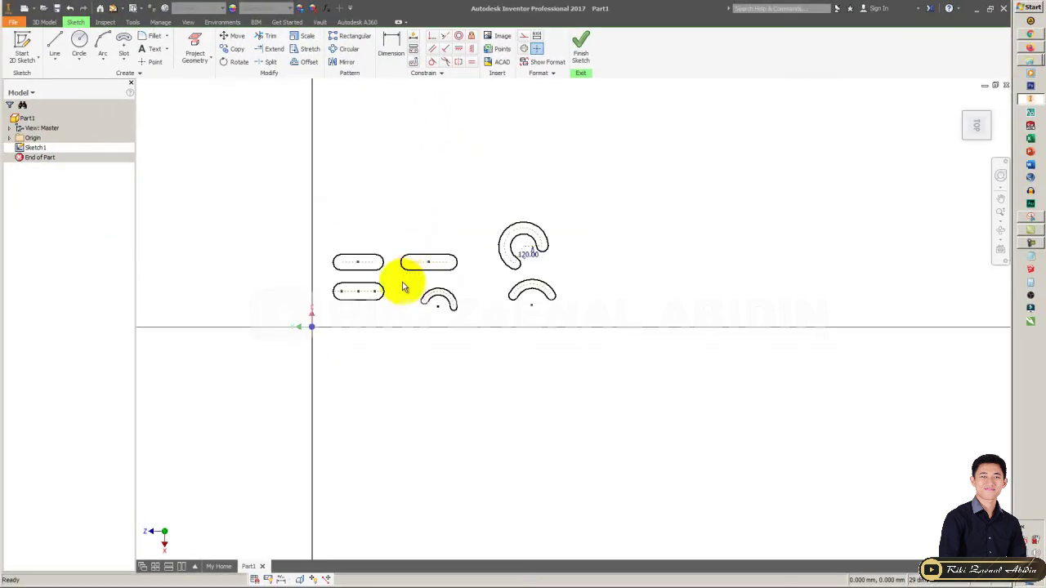
middle_click_drag(416, 234, 458, 251)
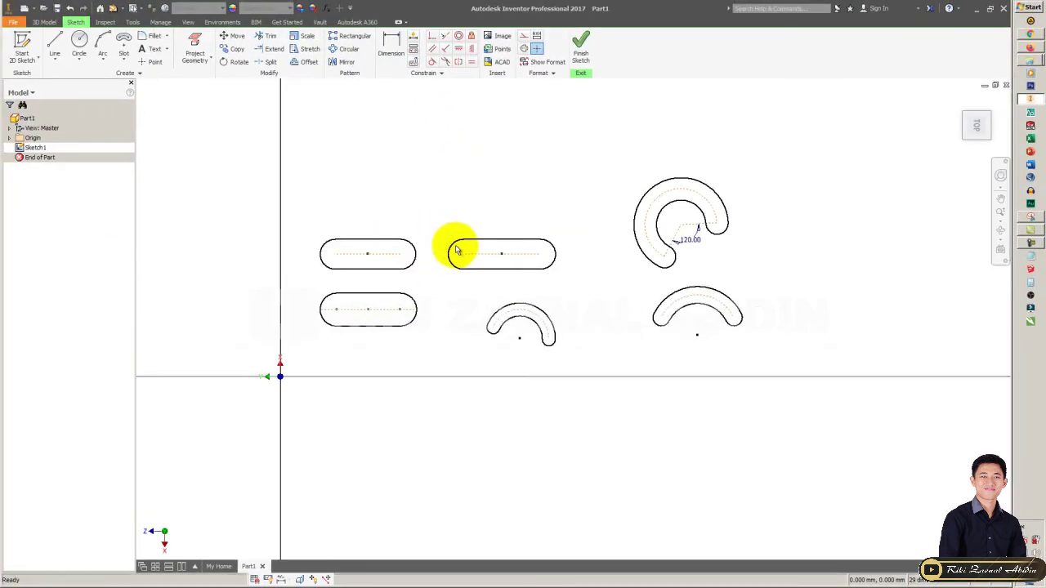